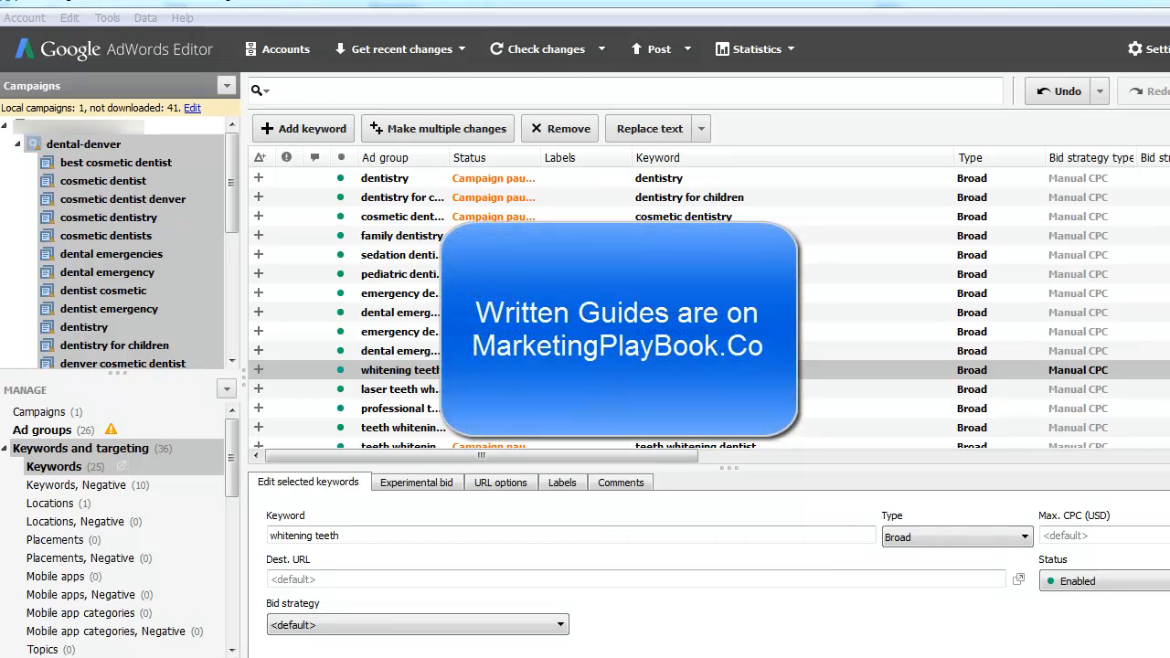
- Display the text ads of the dental-denver campaign
left_click(83, 146)
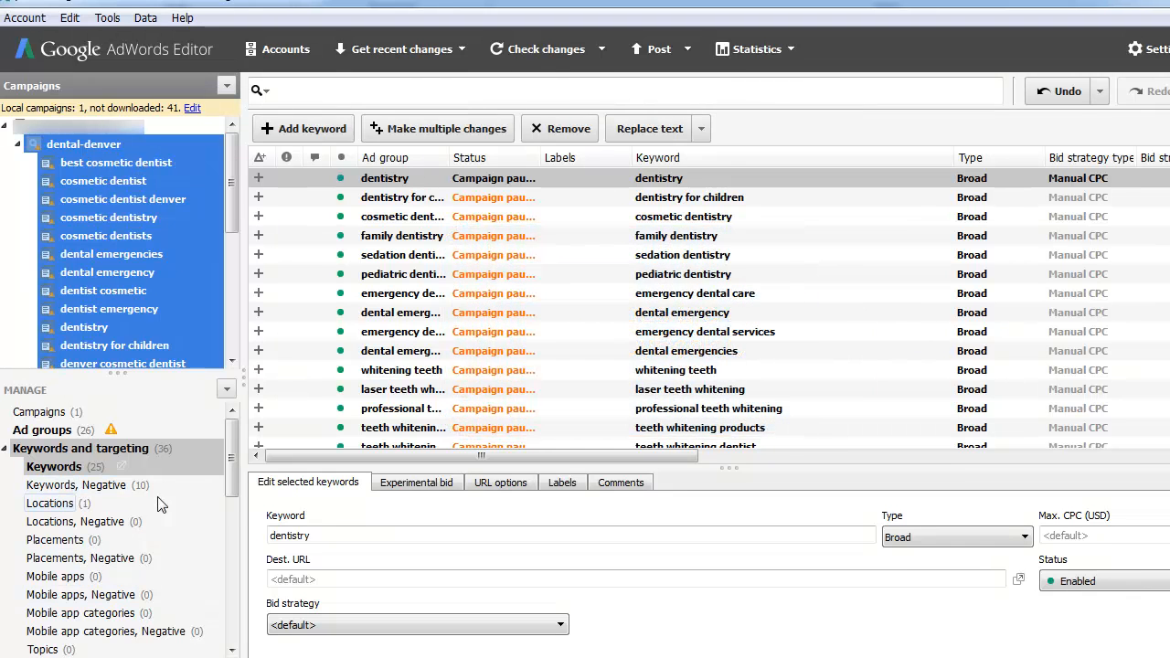
scroll(157, 498, "down", 1)
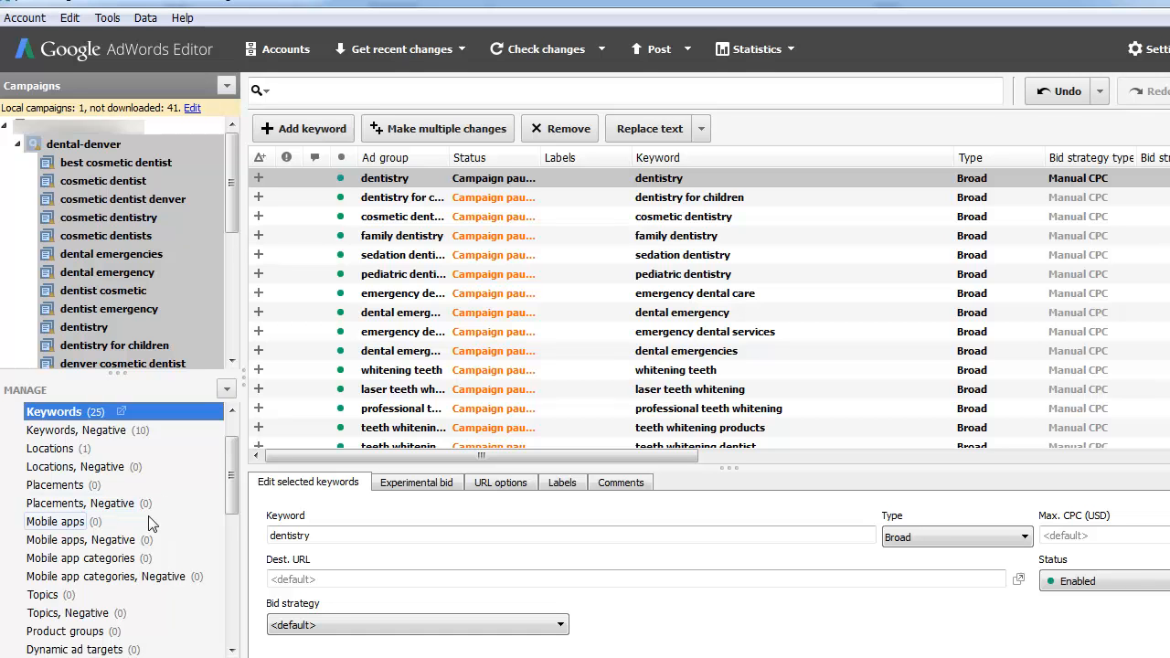
scroll(155, 516, "down", 2)
scroll(151, 521, "down", 2)
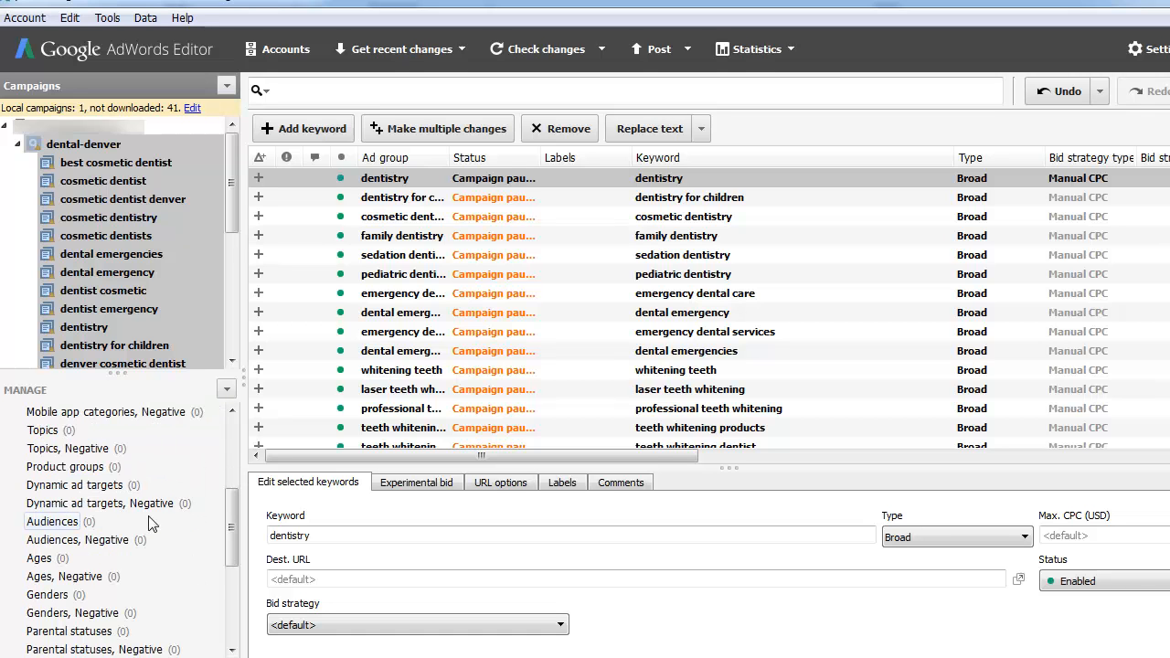
scroll(137, 544, "down", 1)
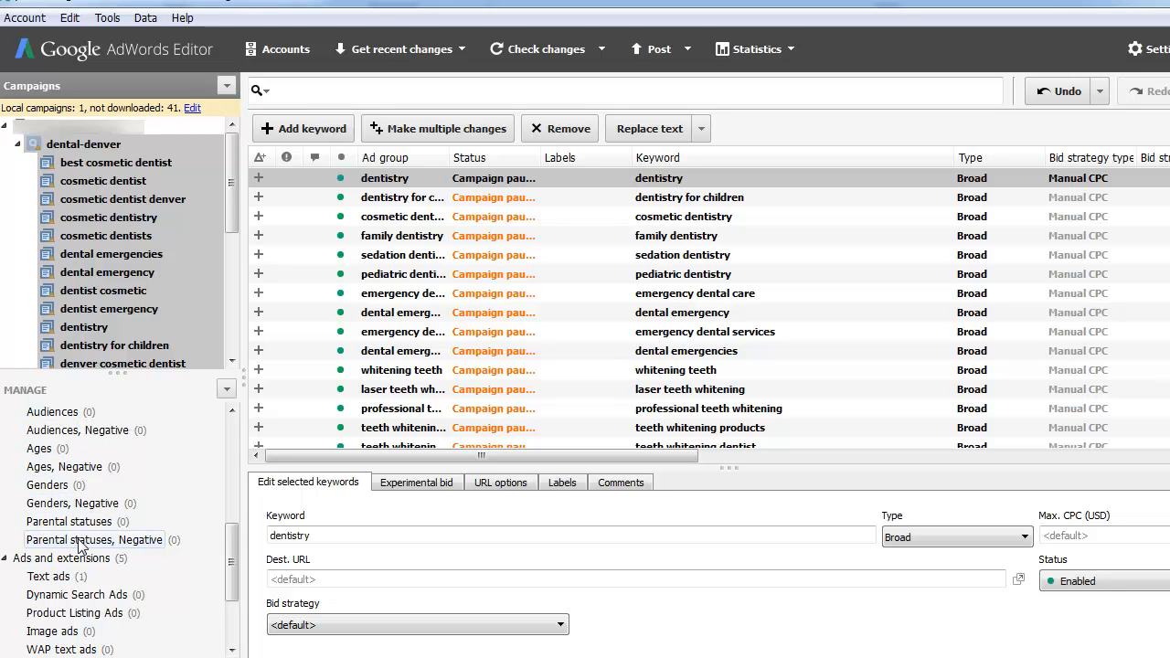
scroll(154, 501, "down", 1)
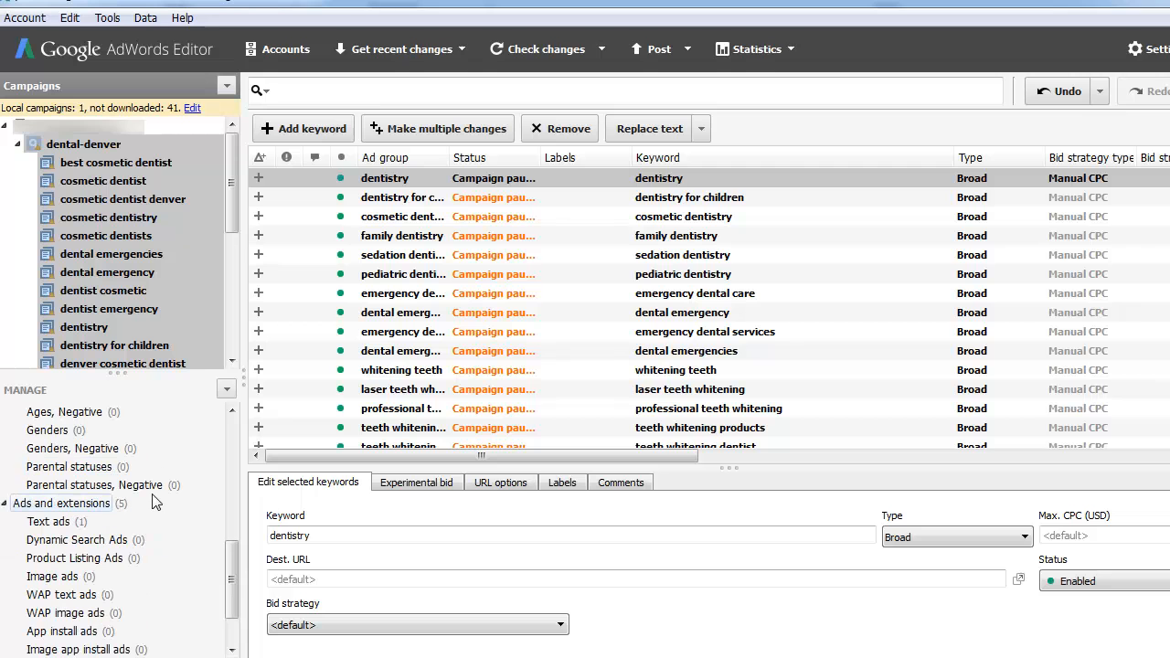
left_click(50, 523)
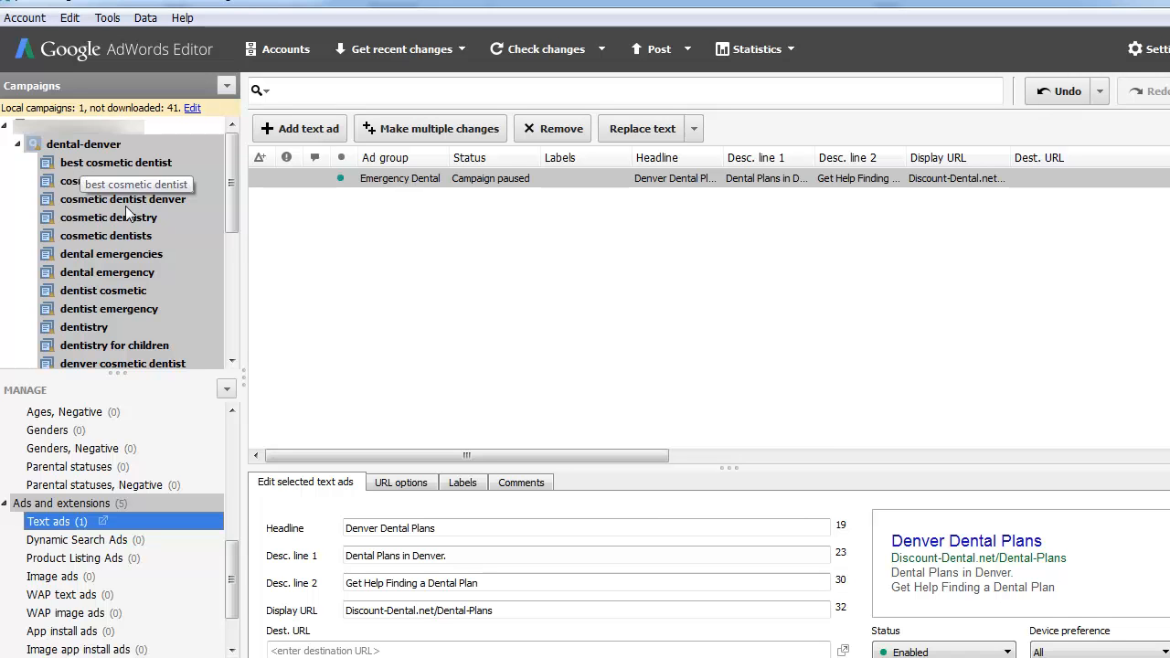
- Add a text ad to the best cosmetic dentist ad group: headline "Cosmetic Dentist", descriptions "Family & Cosmetic Dentist." and "We Practice Painless Dentistry", display URL Discount-Dental.net
left_click(149, 164)
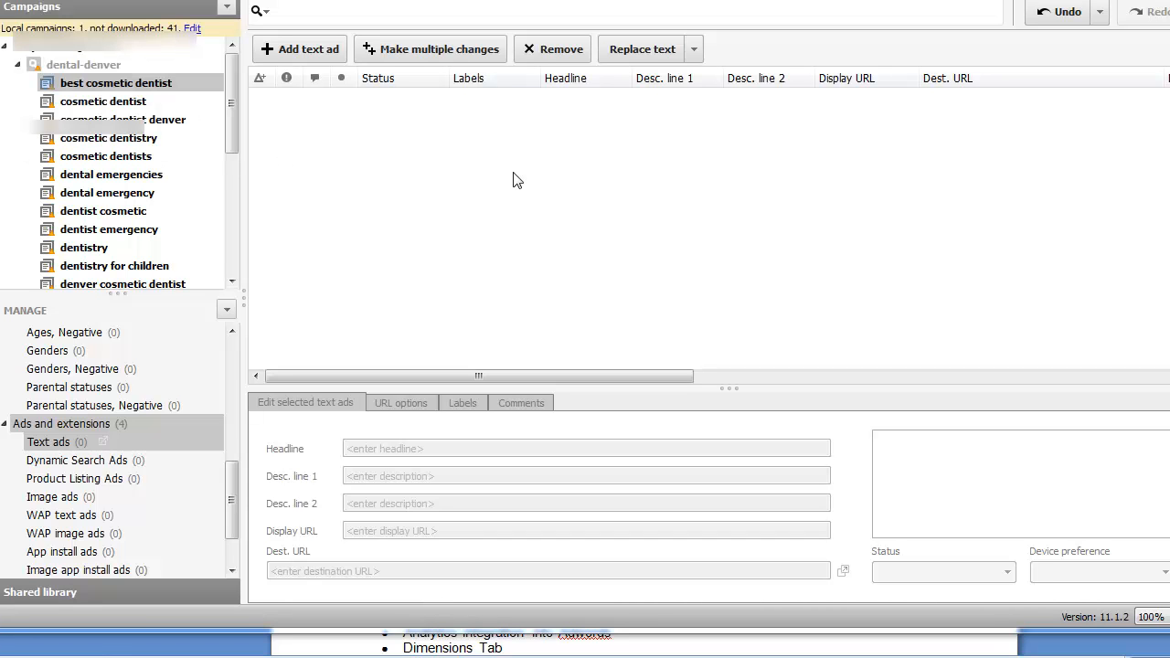
left_click(311, 51)
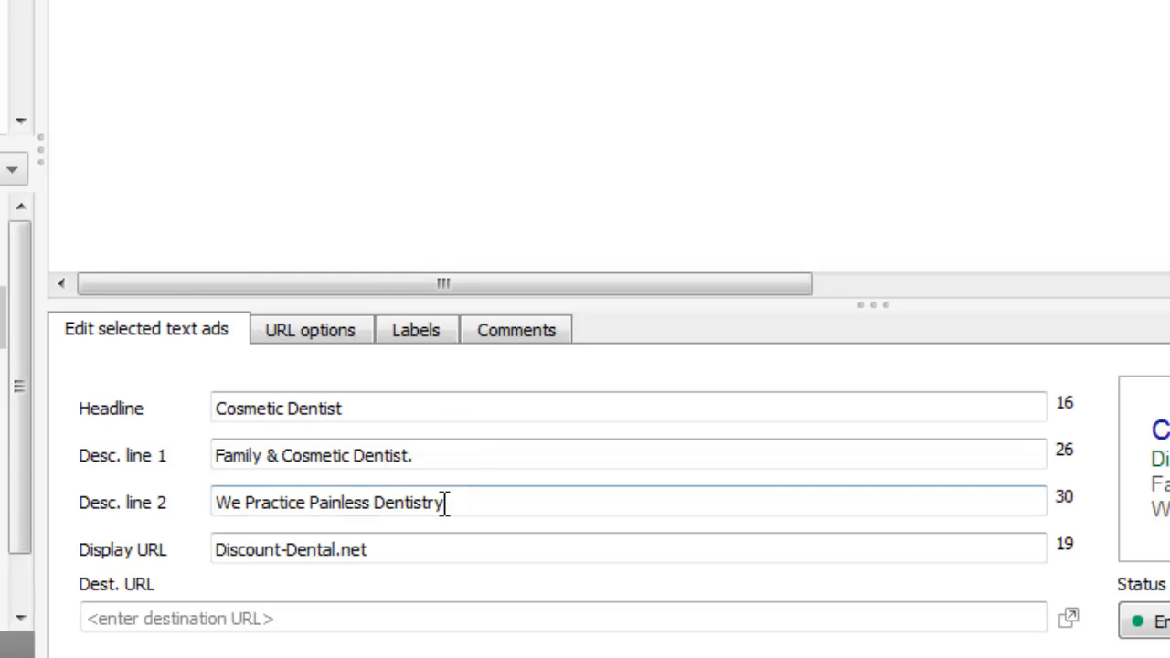
- Review the wording of the new ad's headline and its two description lines
left_click_drag(466, 455, 319, 473)
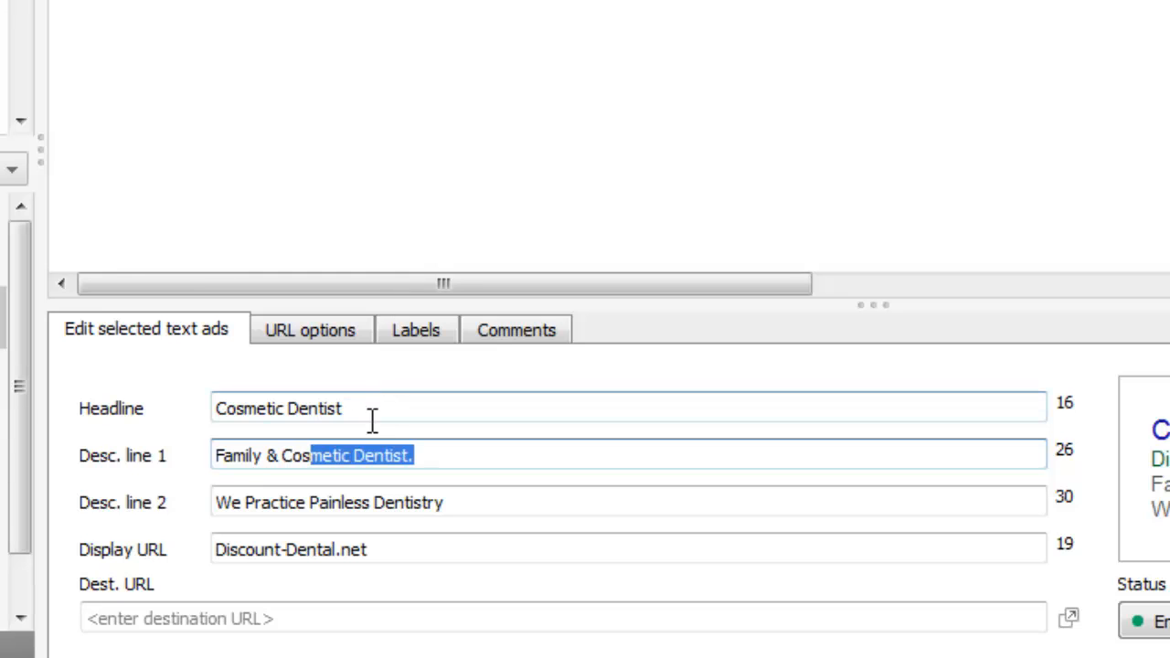
left_click_drag(372, 419, 110, 418)
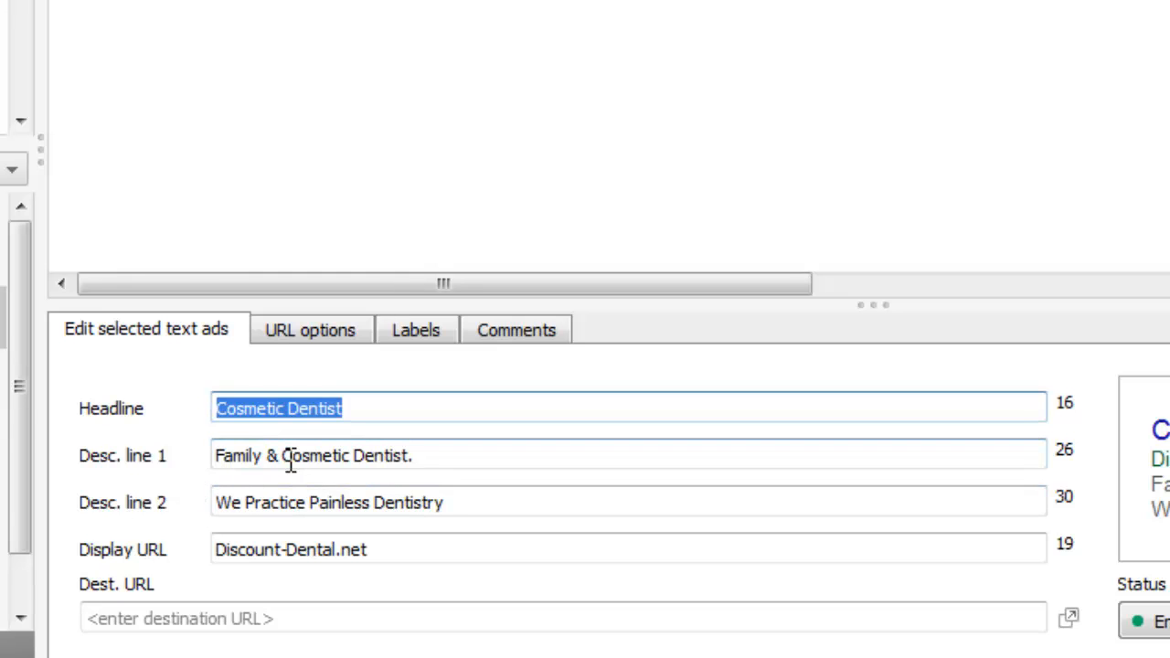
left_click_drag(283, 448, 422, 453)
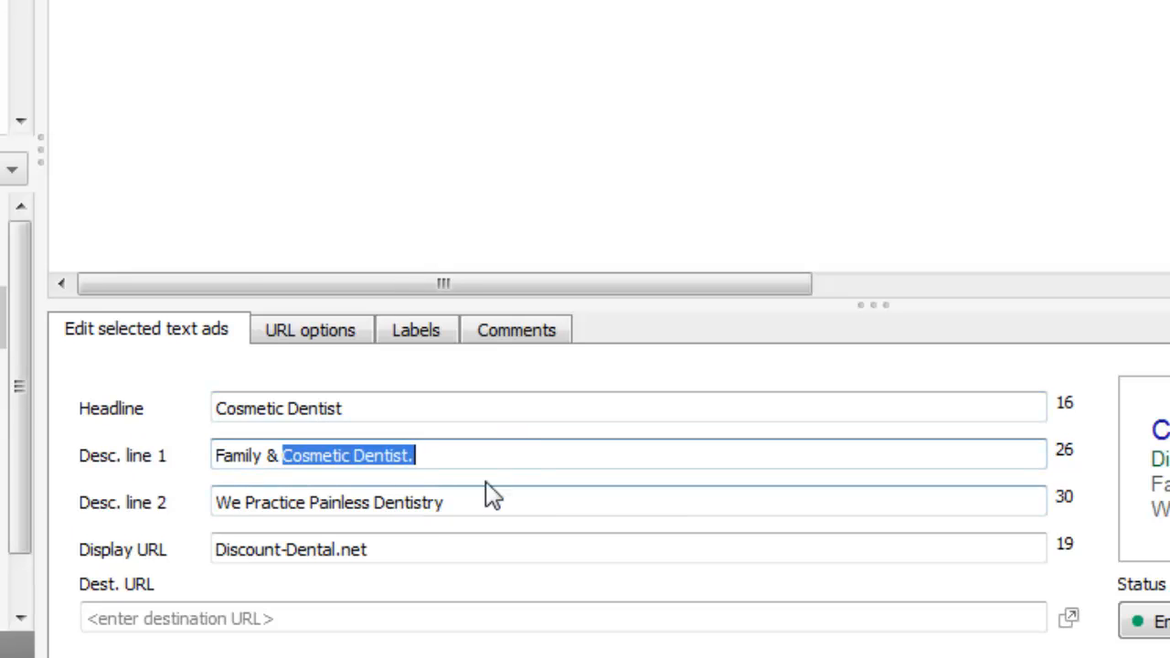
left_click(503, 454)
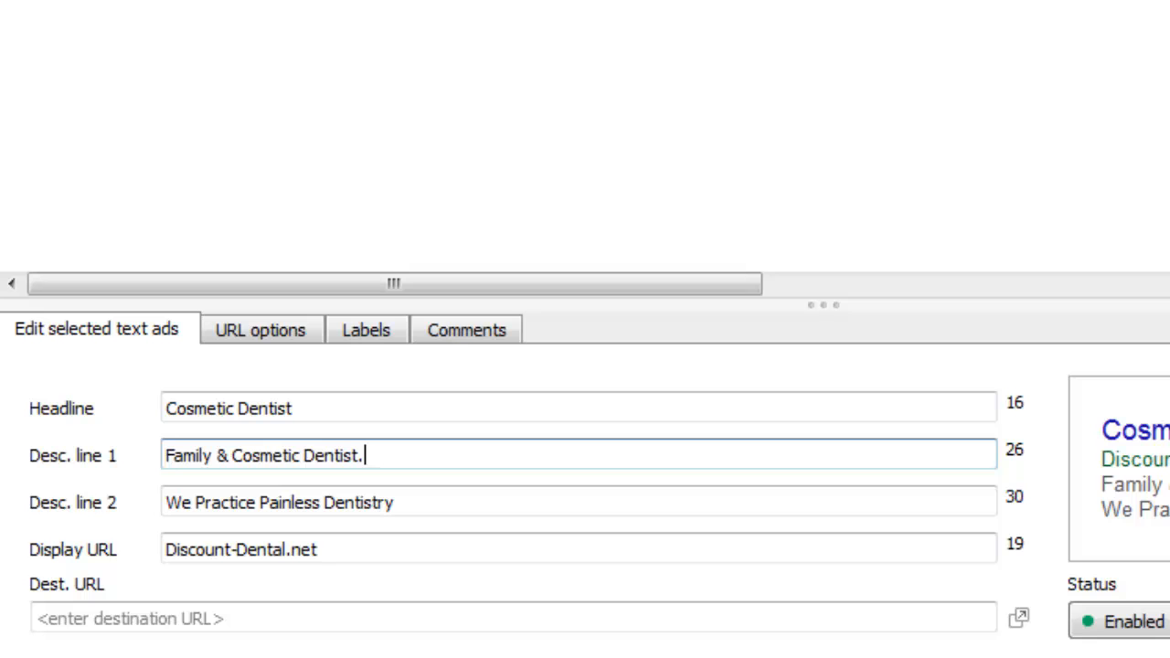
left_click(166, 513)
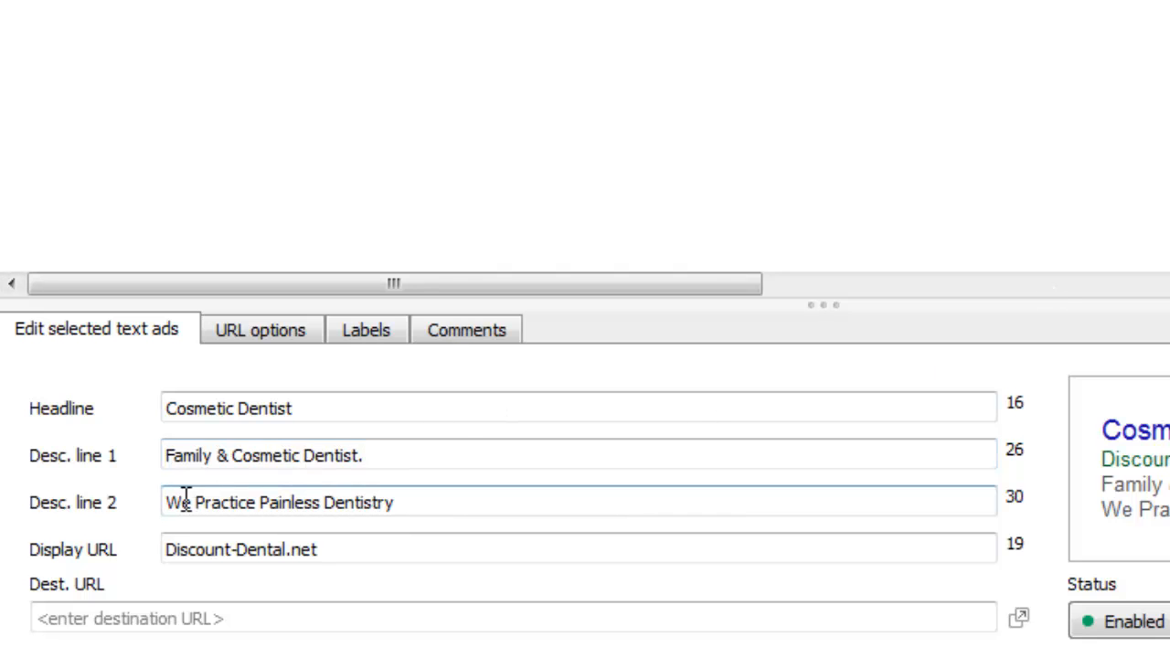
left_click_drag(392, 503, 269, 482)
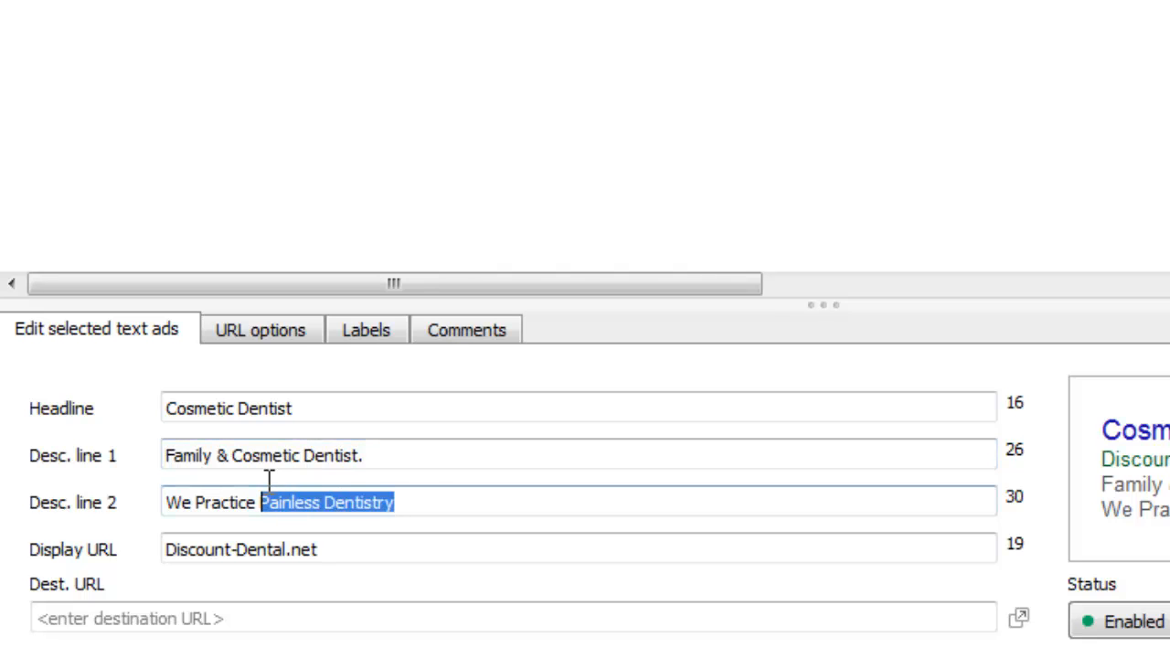
left_click(465, 494)
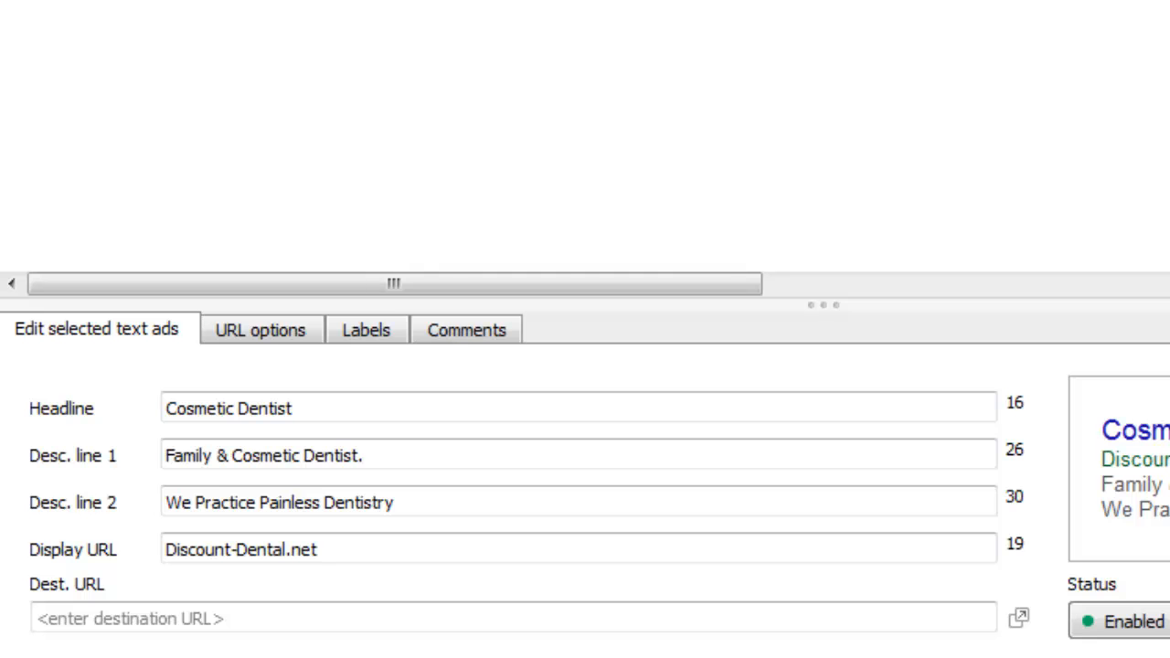
left_click(271, 336)
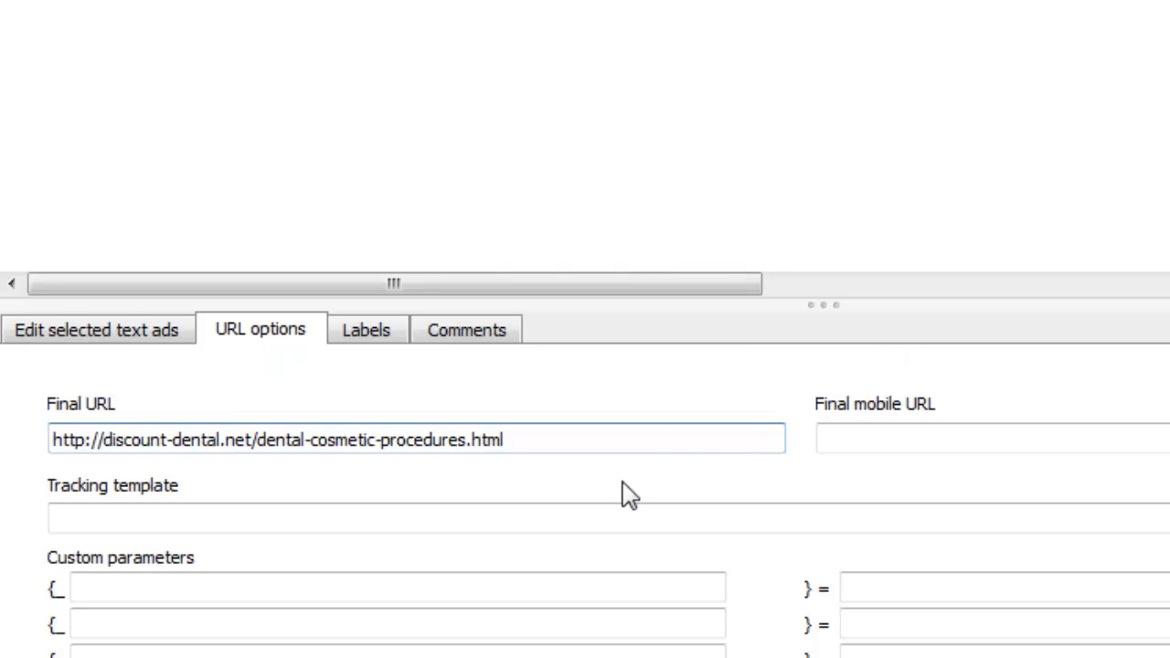
left_click_drag(628, 442, 49, 263)
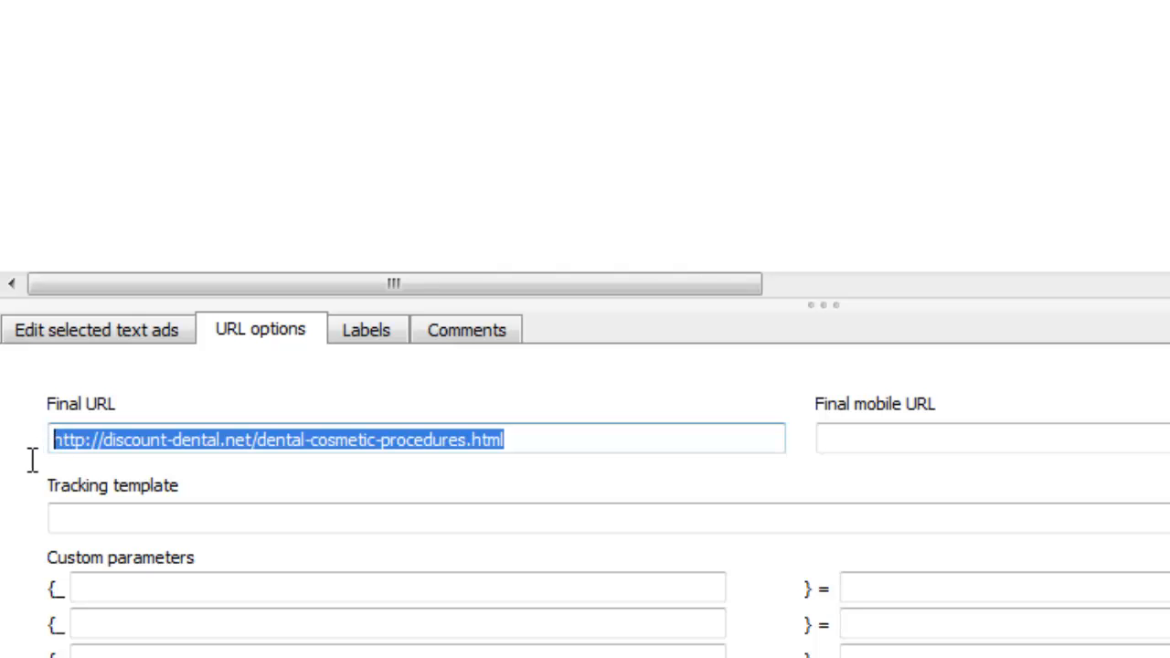
left_click(542, 439)
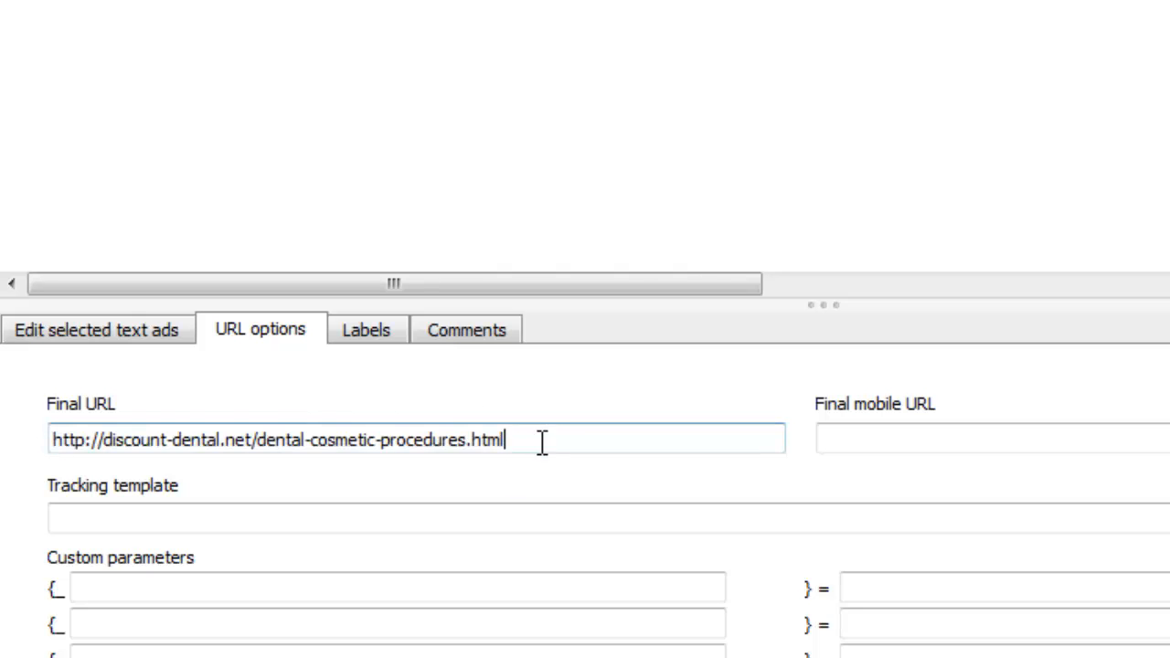
left_click_drag(542, 442, 53, 440)
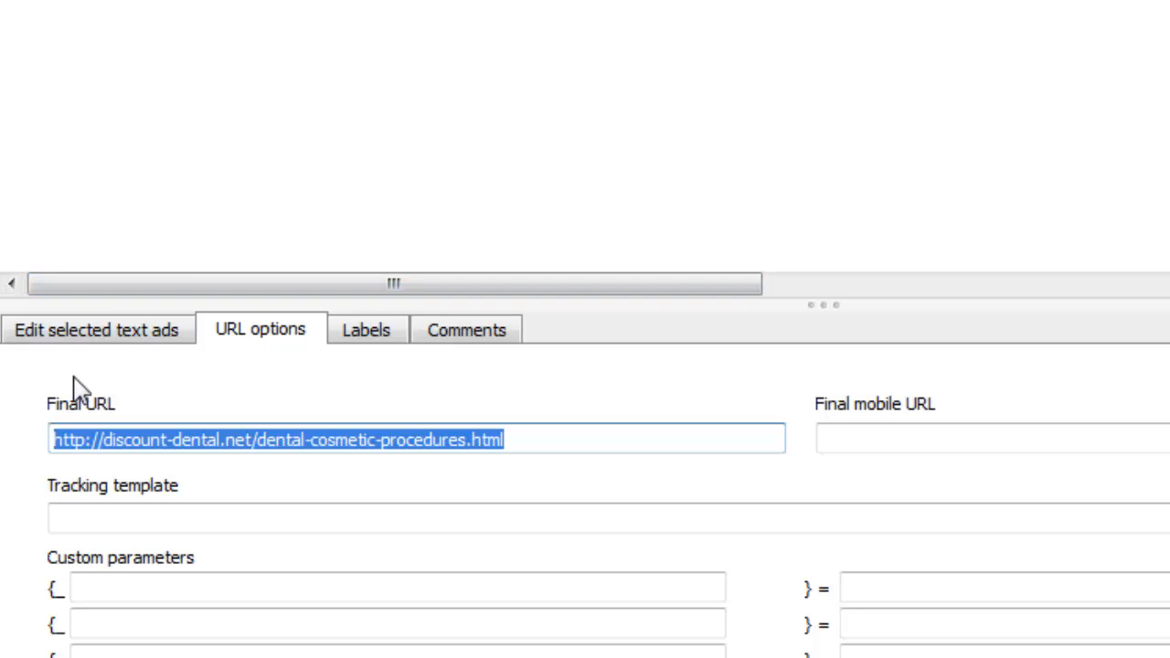
left_click(160, 332)
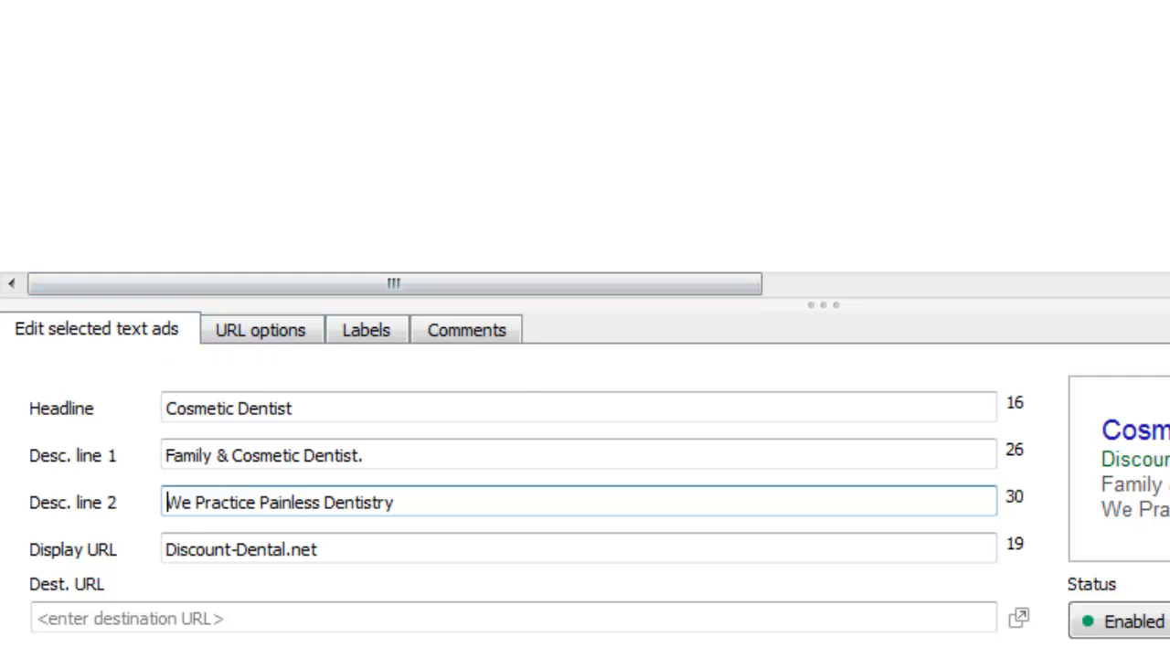
left_click(129, 608)
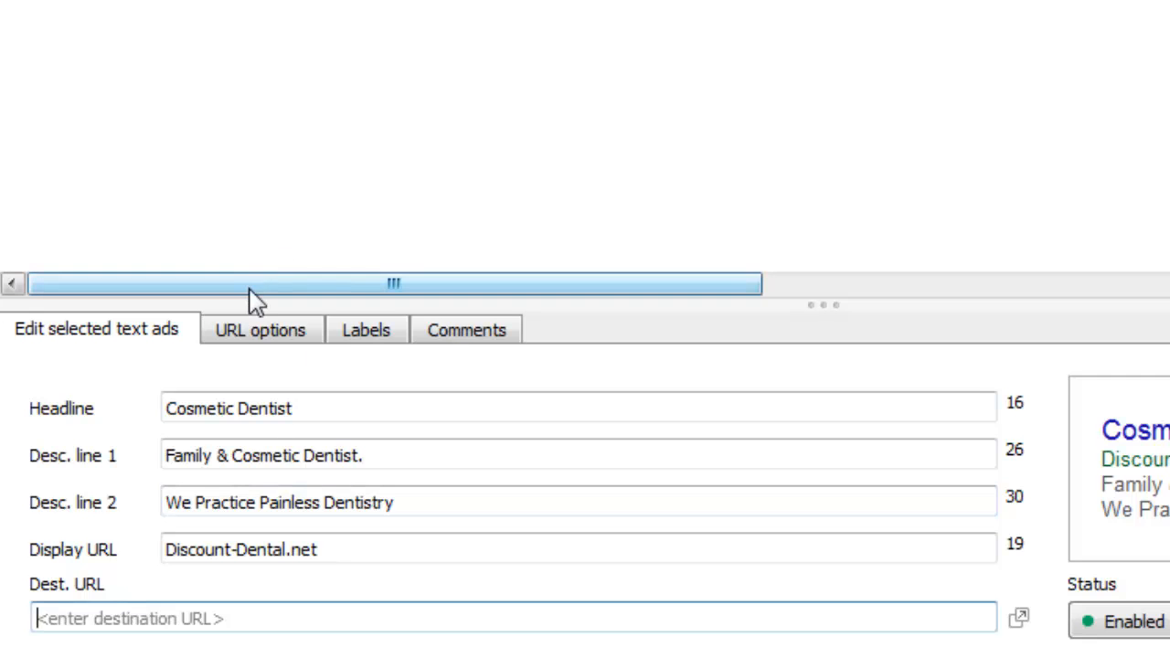
left_click(255, 340)
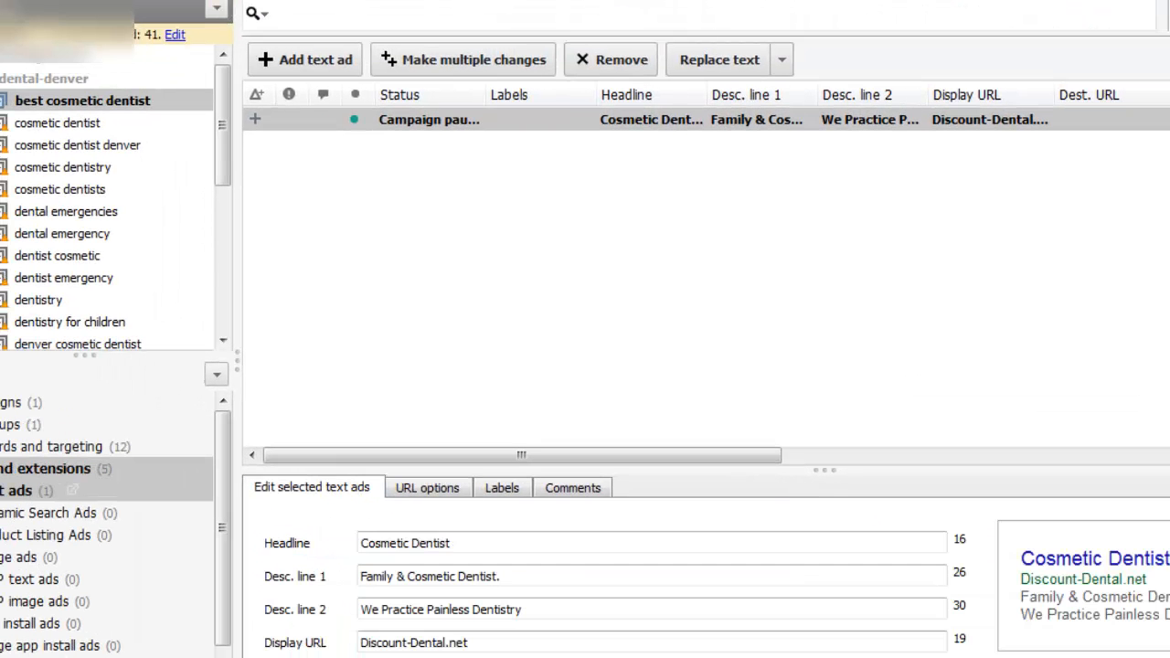
- Copy the Cosmetic Dentist text ad and paste a duplicate into the best cosmetic dentist ad group
left_click(631, 270)
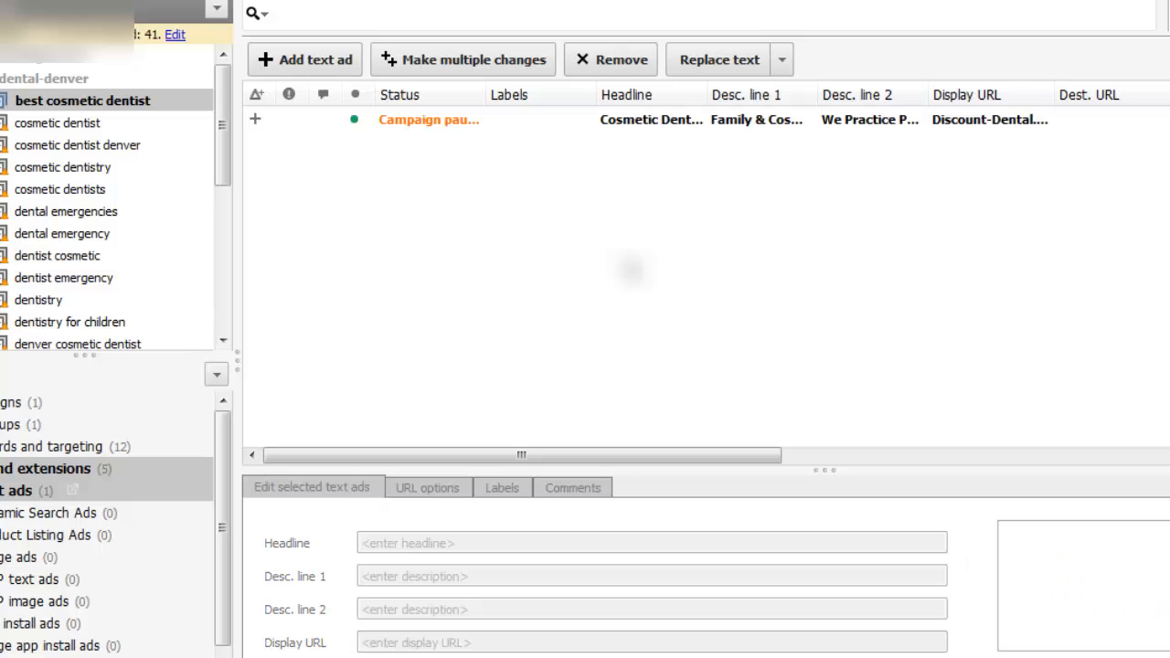
left_click(569, 125)
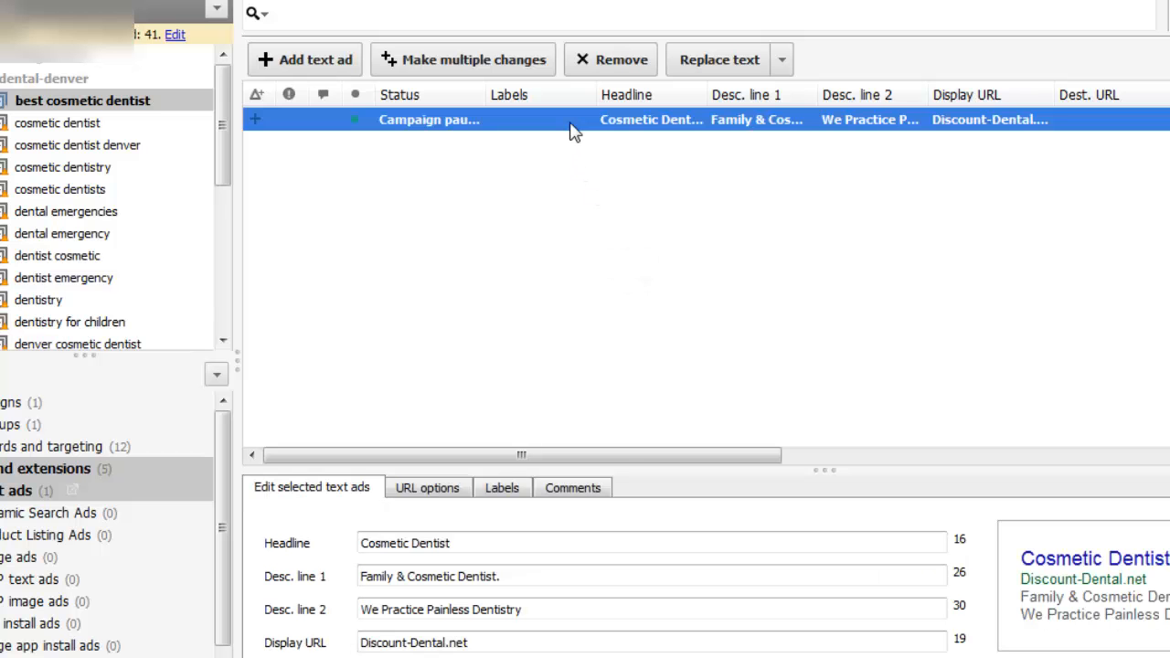
right_click(570, 131)
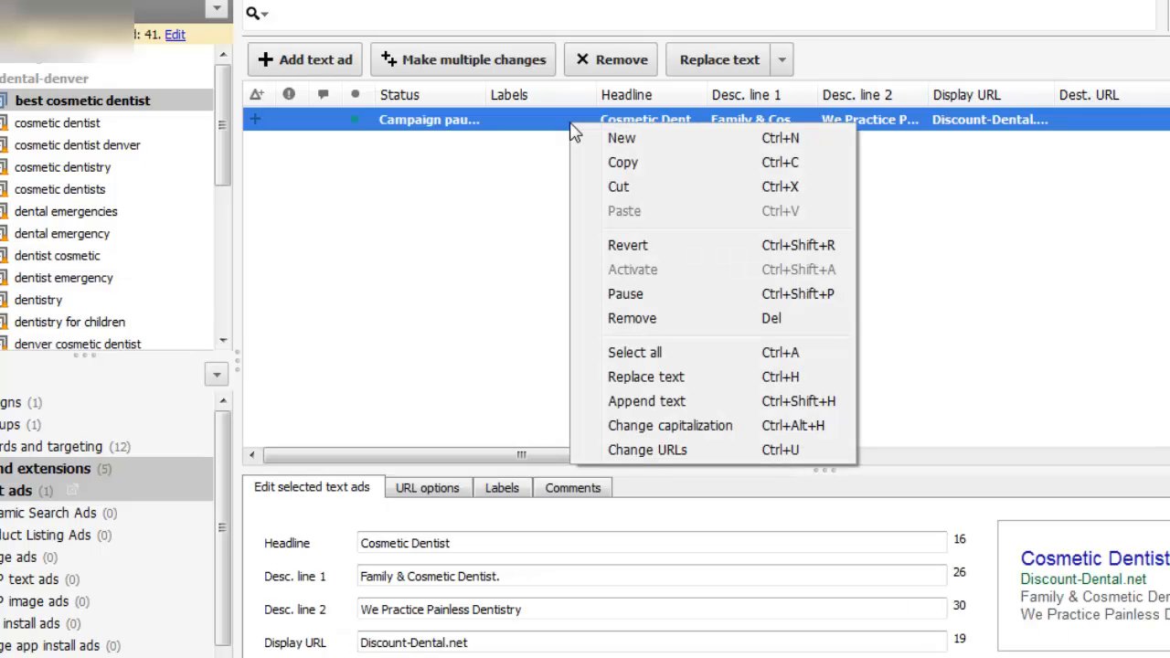
left_click(664, 174)
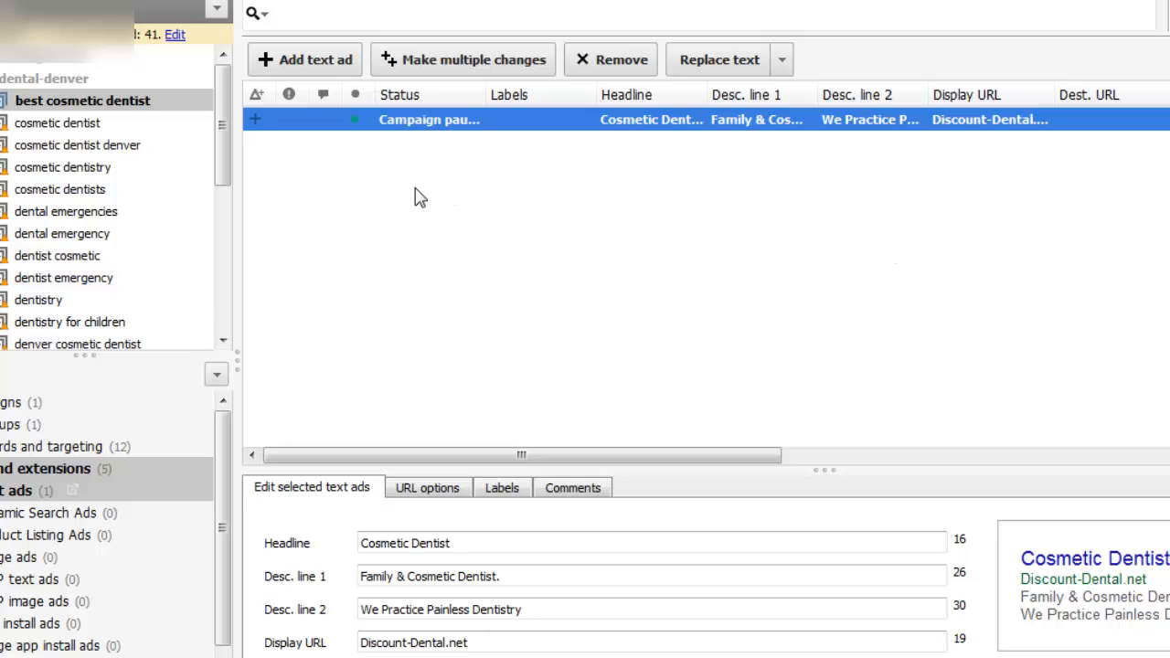
left_click(457, 126)
right_click(457, 125)
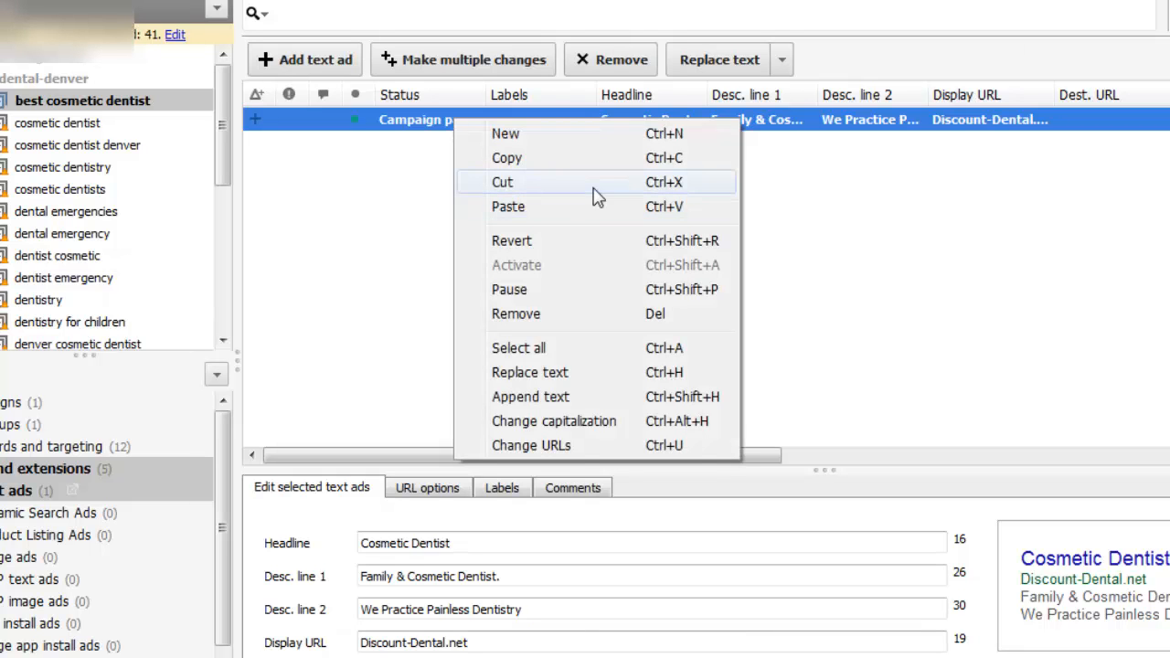
left_click(338, 280)
right_click(439, 228)
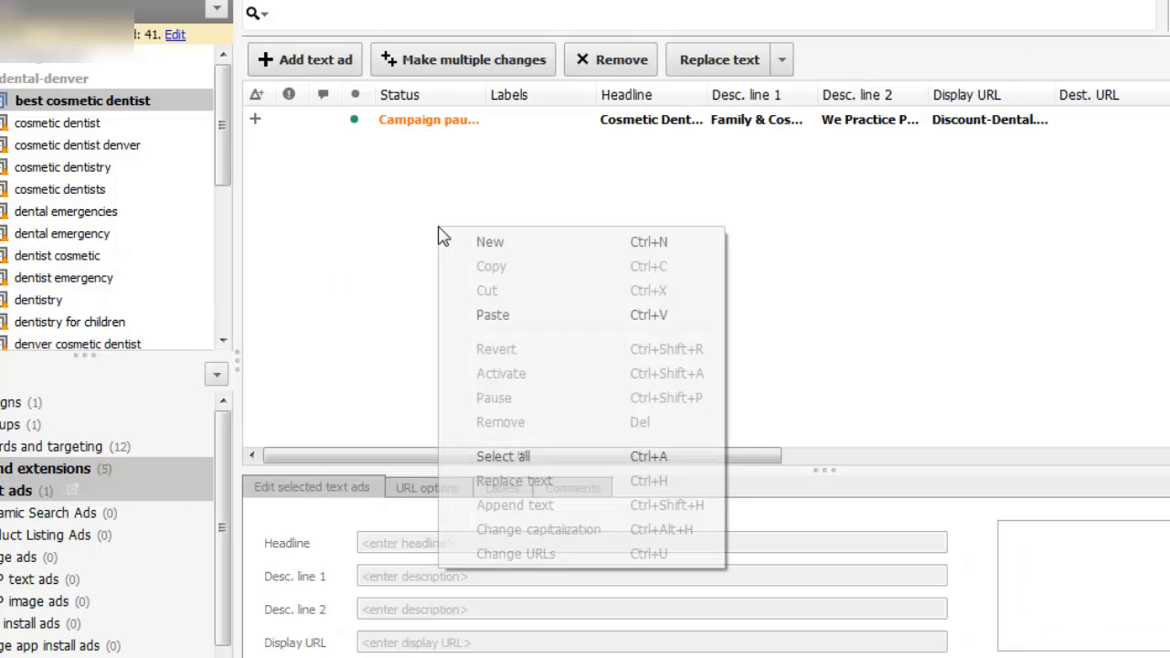
left_click(519, 320)
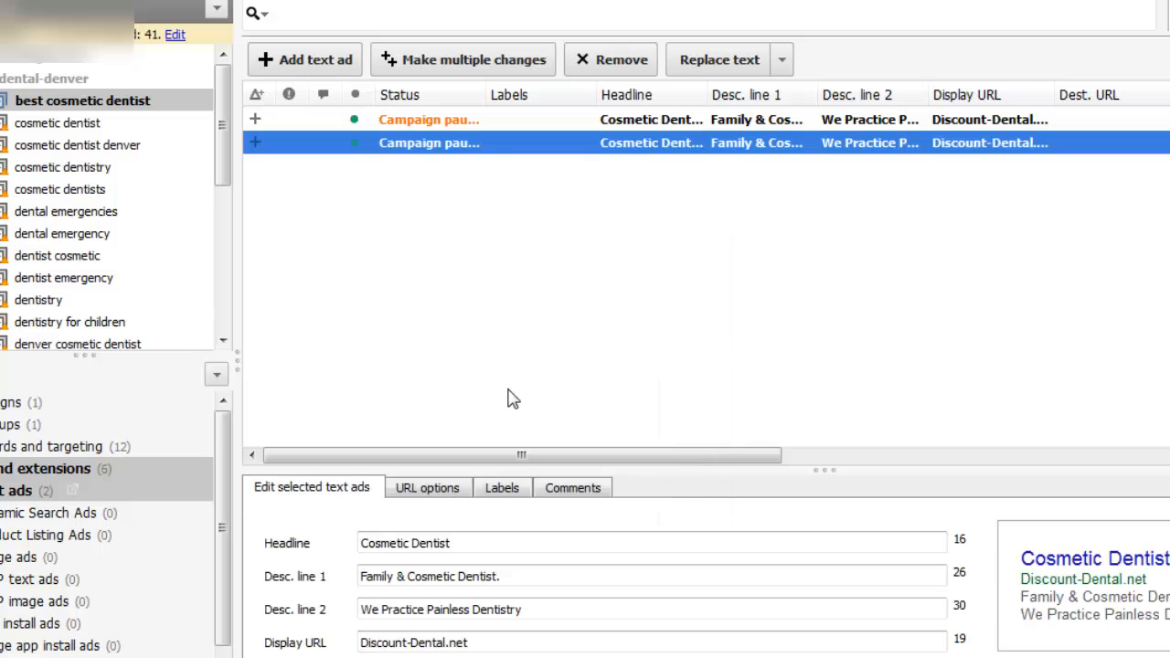
- Change the duplicate ad's headline to "Denver Cosmetic Dentist" and its descriptions to "Restorative & Cosmetic Dentist." and "All Ages. Call & Set Up An Appt!"
left_click(485, 126)
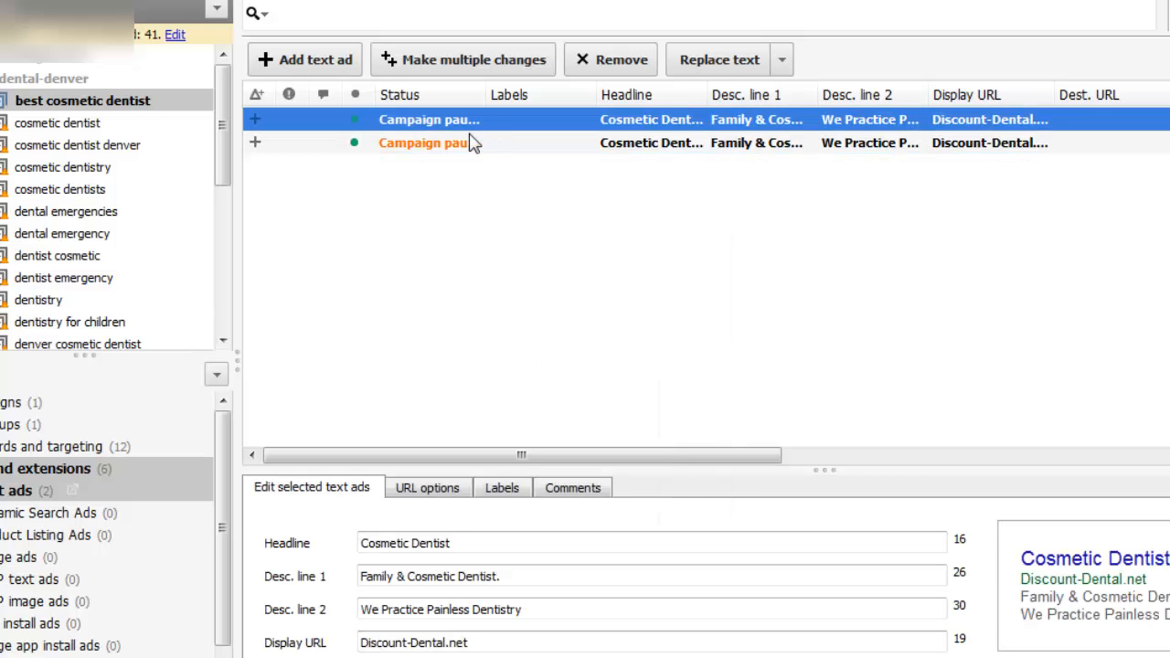
left_click(476, 144)
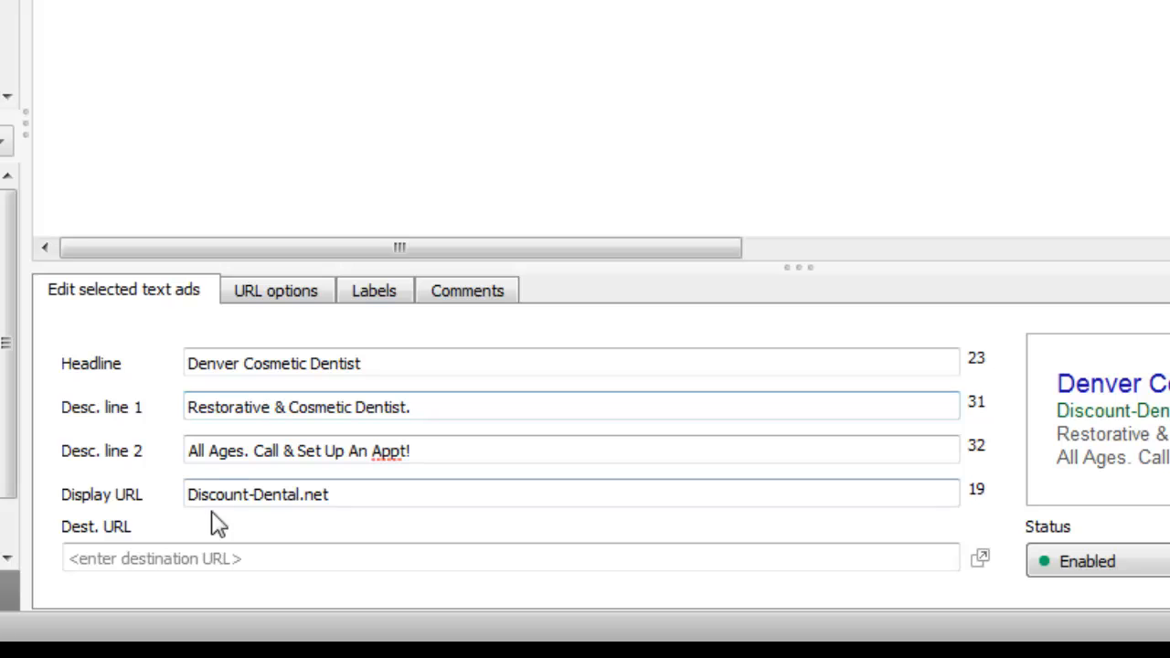
- Examine the audience wording and the call to action in the duplicate ad's second description line
left_click_drag(414, 452, 190, 471)
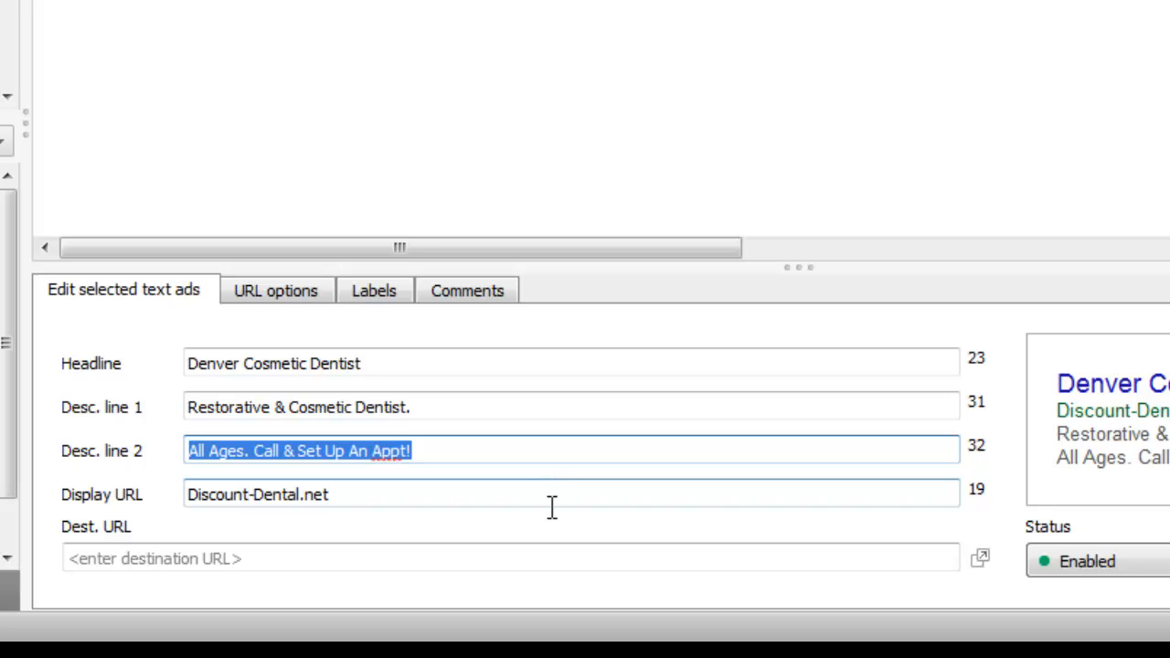
left_click(485, 460)
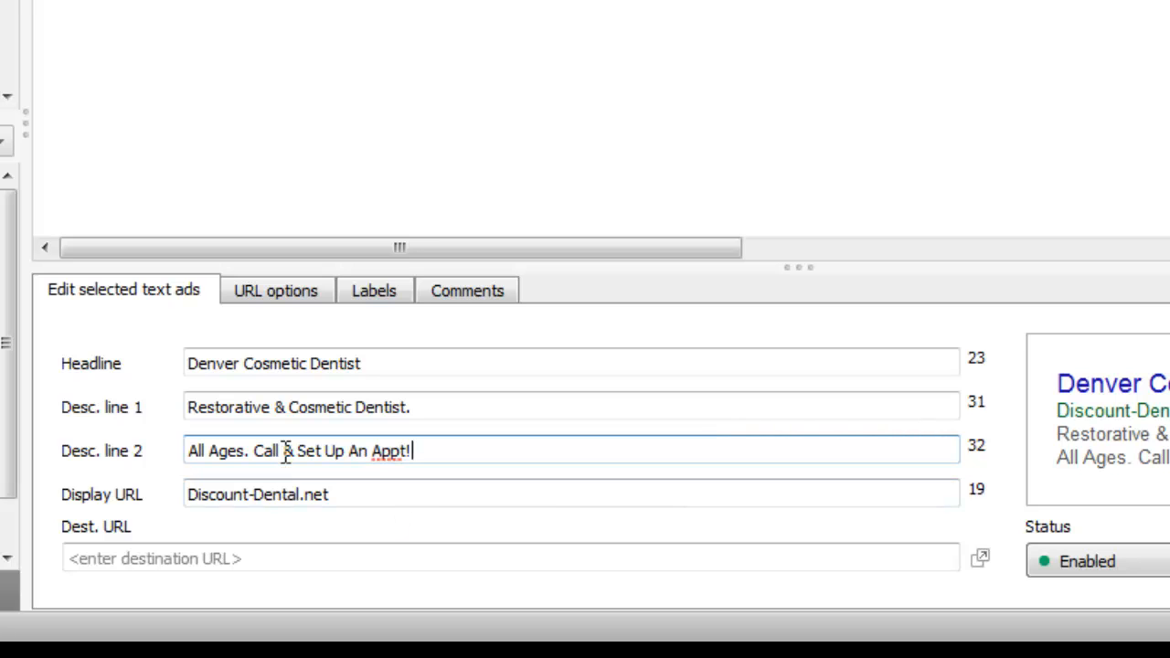
left_click_drag(247, 450, 167, 469)
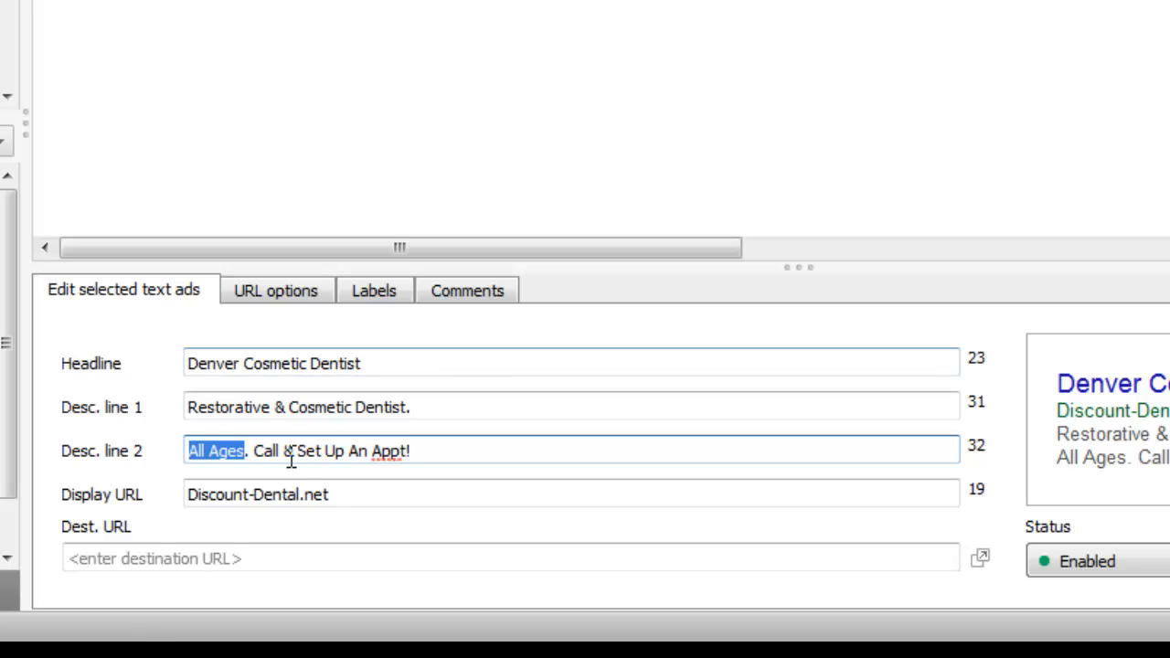
left_click_drag(418, 450, 259, 482)
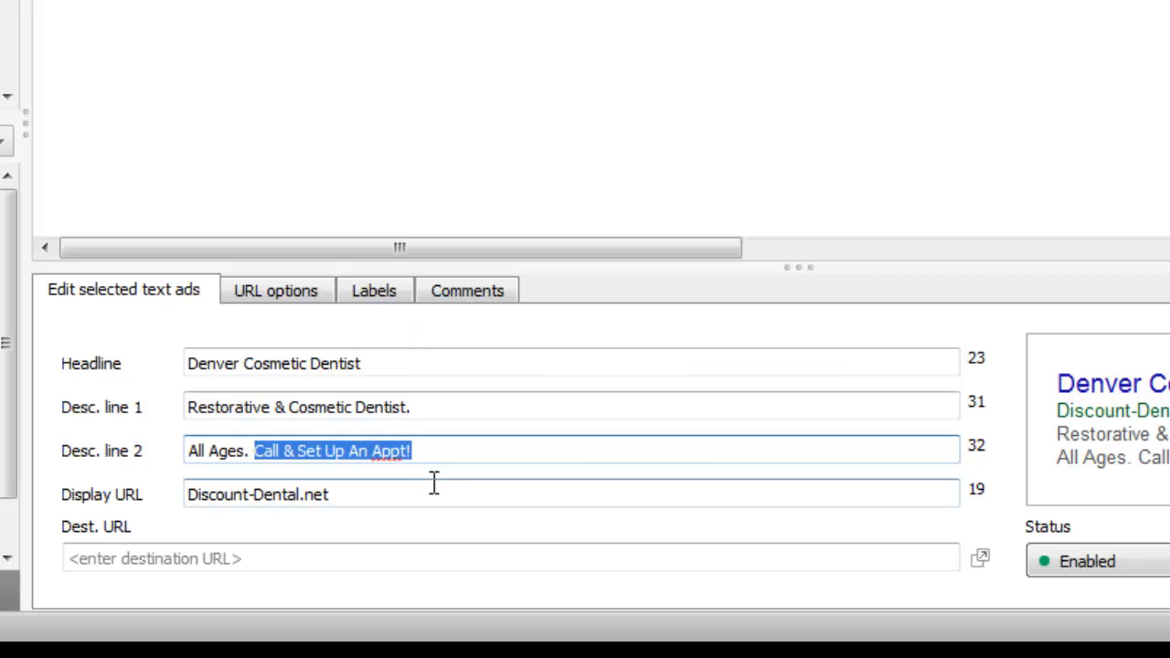
left_click(464, 450)
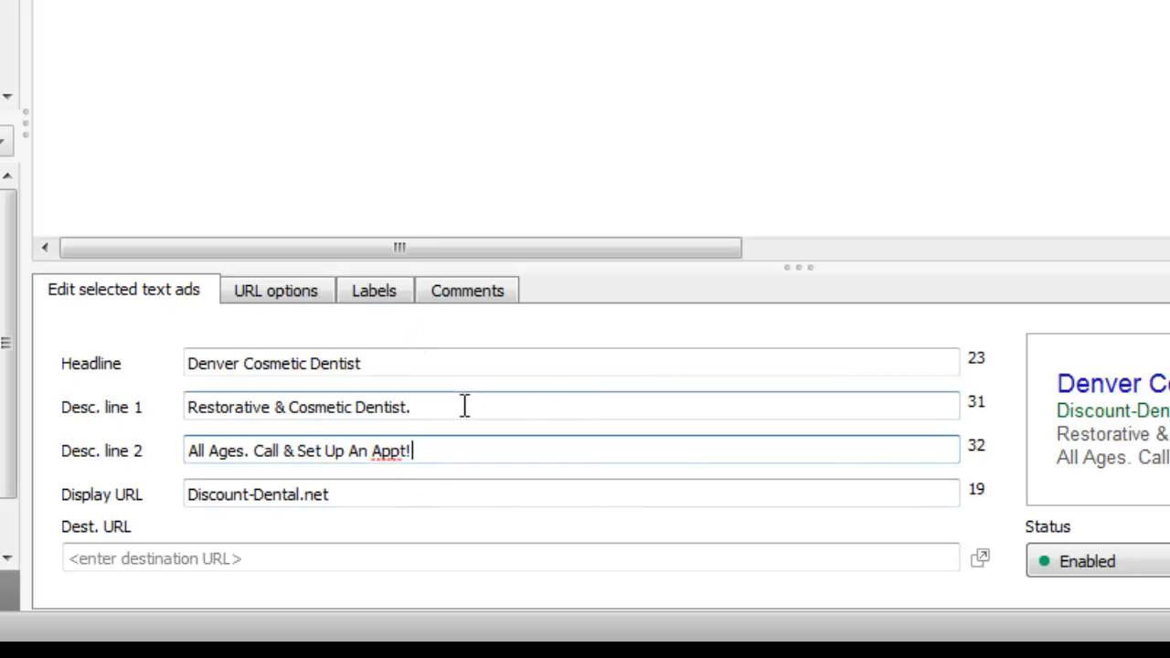
left_click_drag(439, 416, 408, 423)
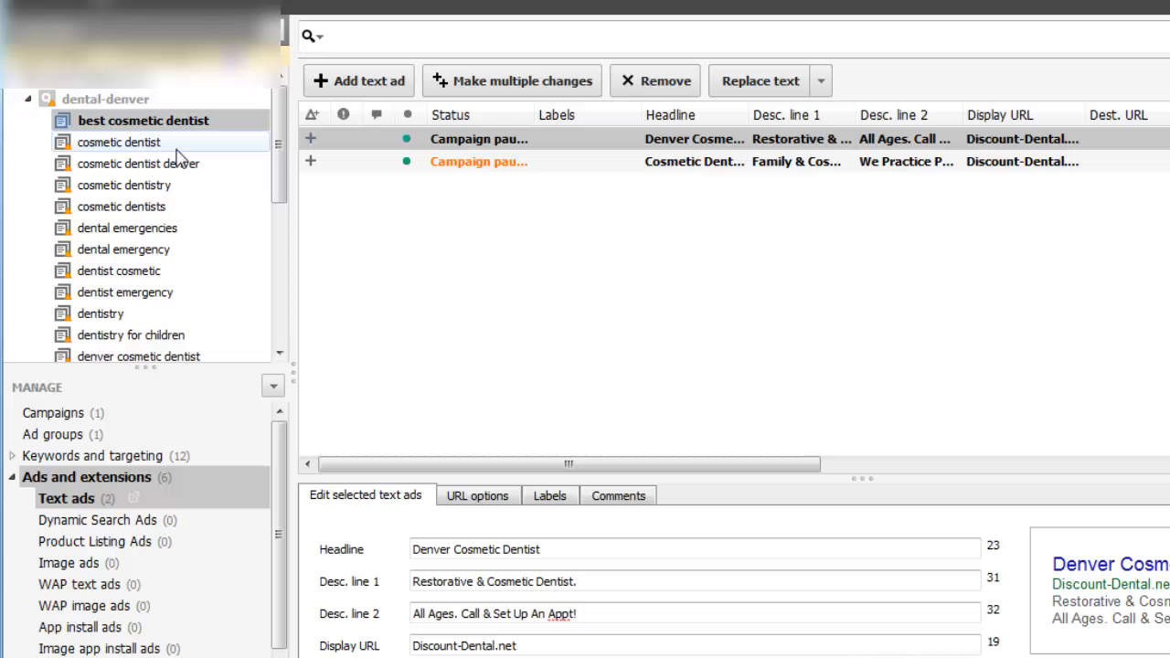
- Copy both text ads from the best cosmetic dentist ad group and paste them into the cosmetic dentist ad group
left_click(489, 169, "shift")
right_click(489, 168)
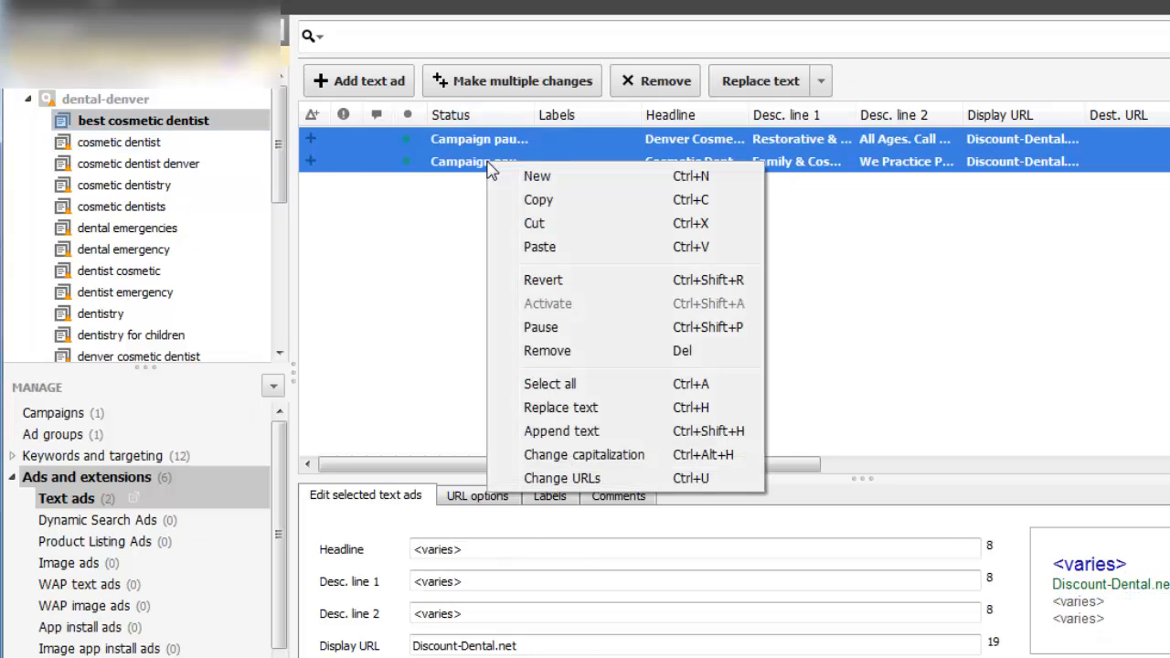
left_click(538, 202)
left_click(146, 144)
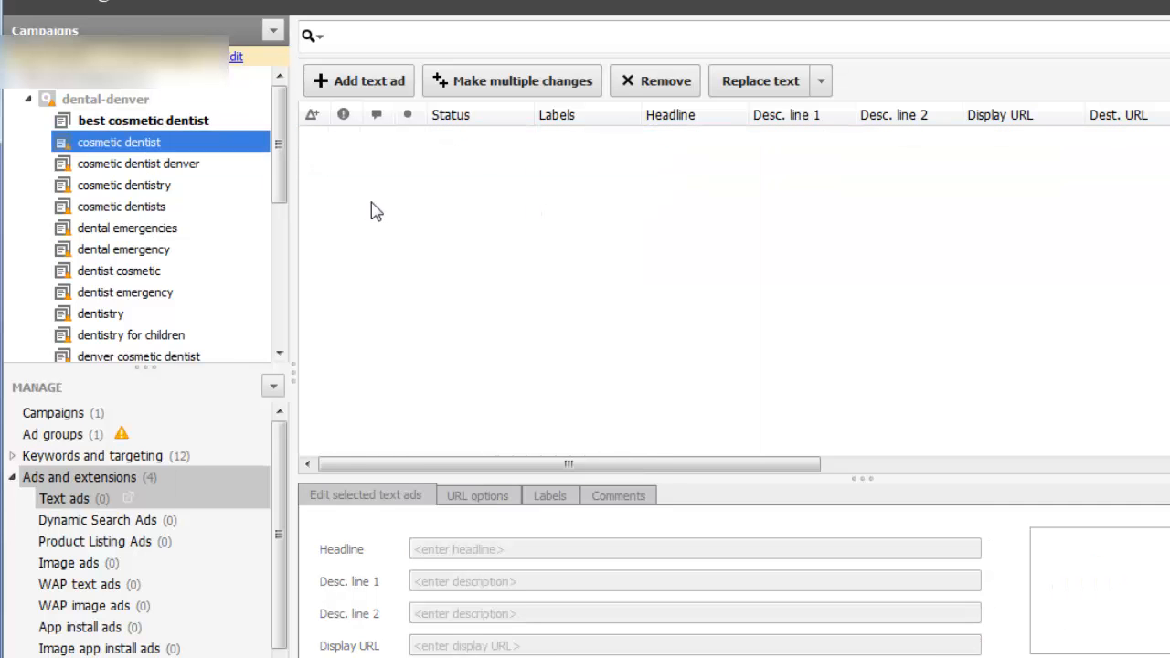
right_click(395, 176)
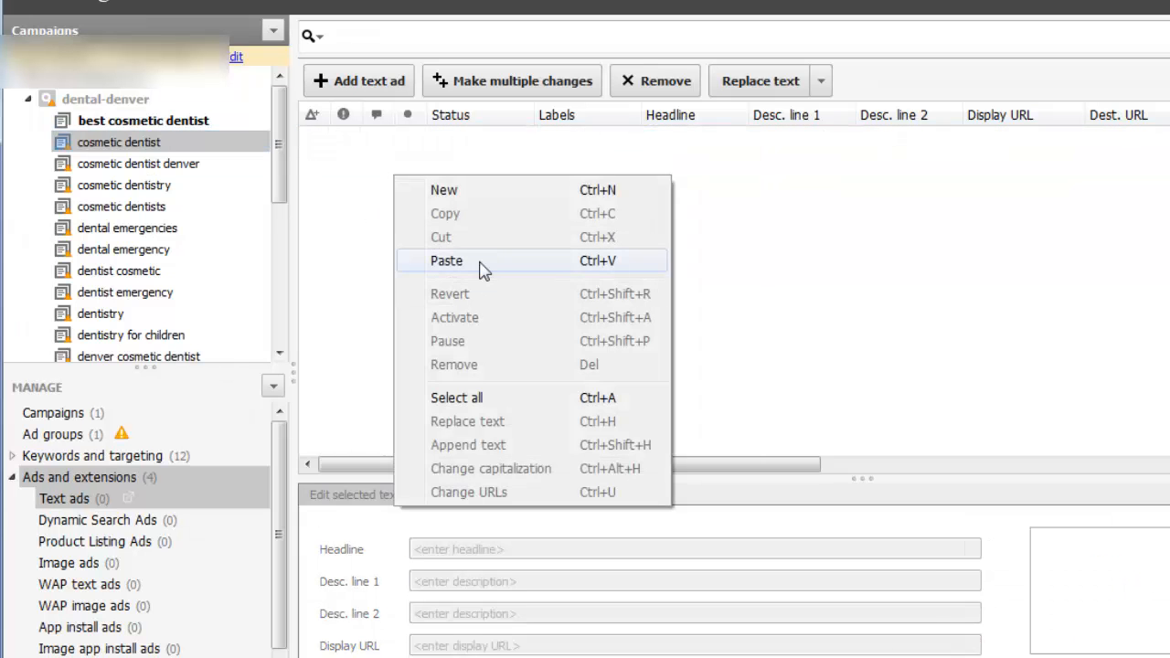
left_click(479, 262)
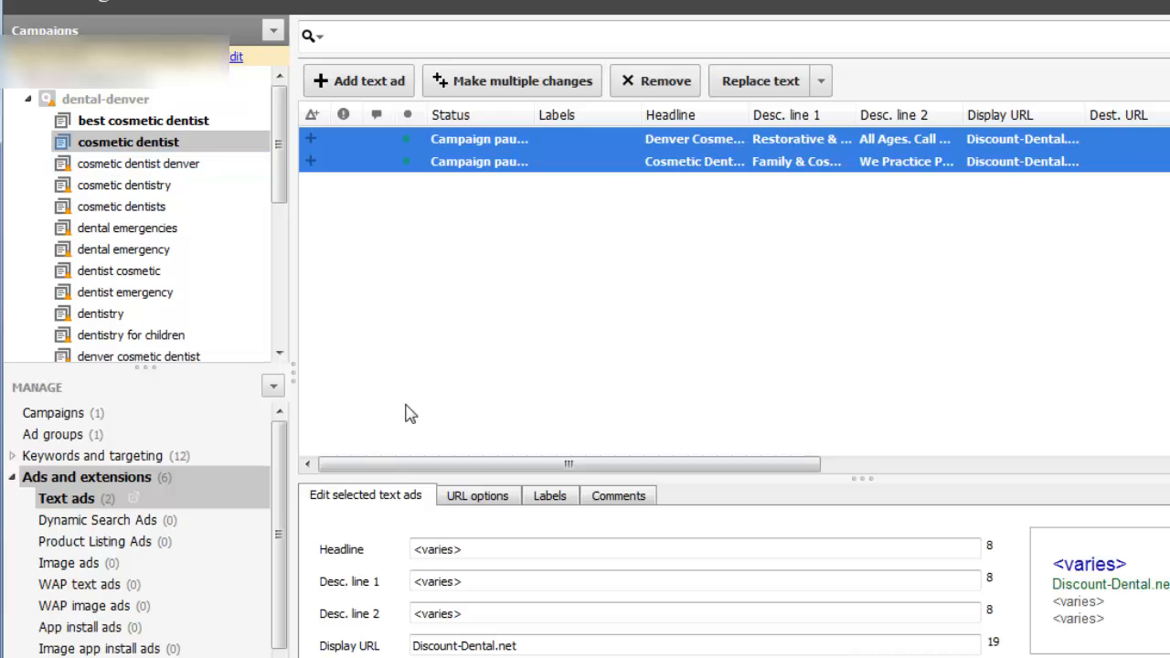
- Compare the ads in best cosmetic dentist and cosmetic dentist, and paste the two copied ads into the cosmetic dentist denver ad group
left_click(129, 129)
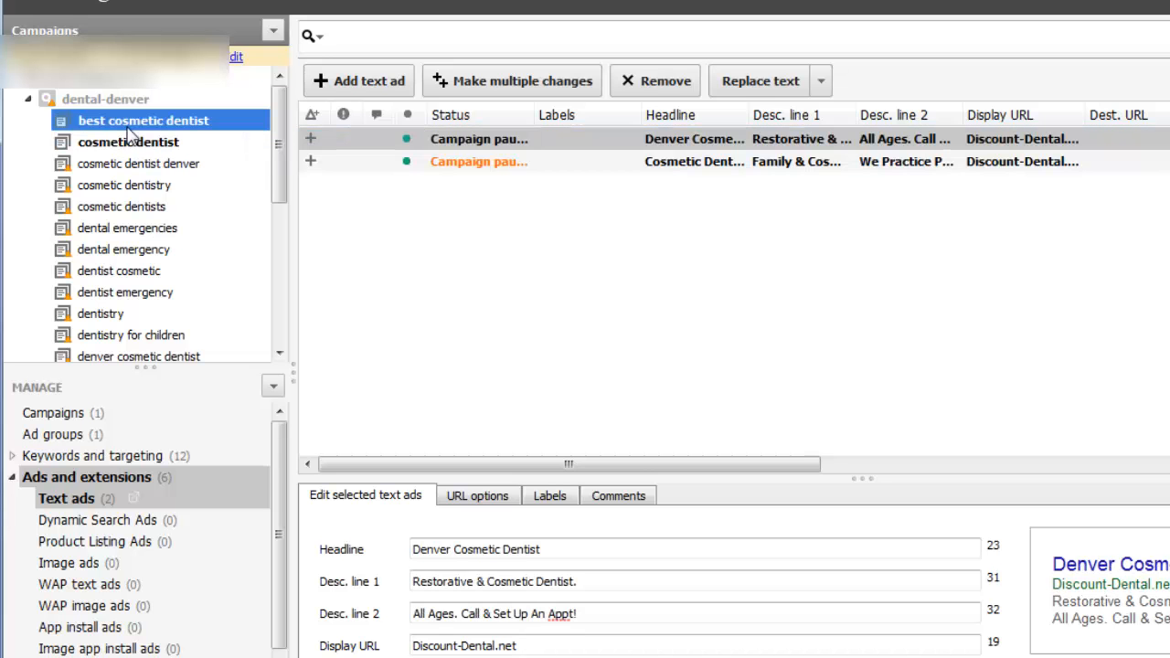
left_click(172, 146)
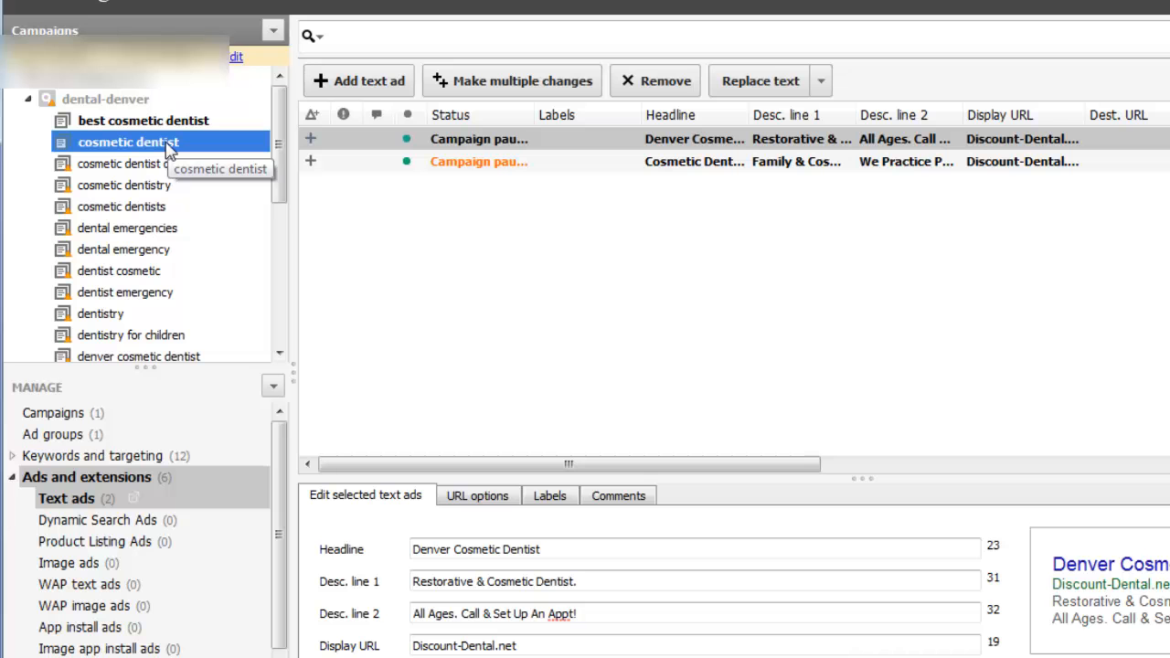
left_click(117, 165)
right_click(461, 261)
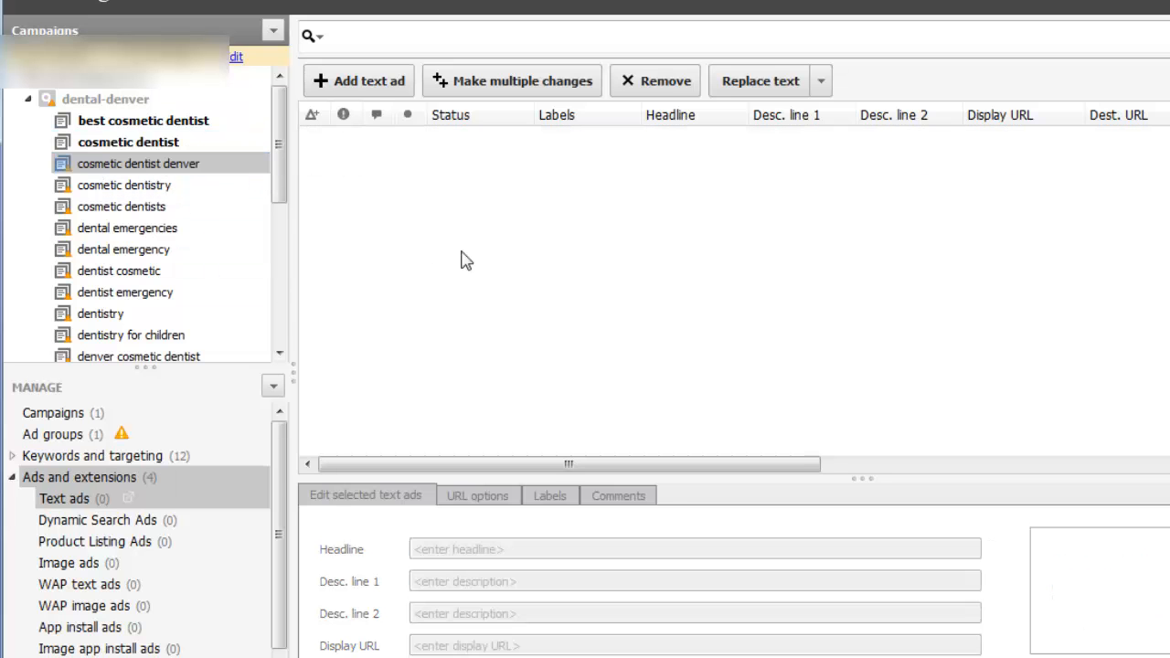
left_click(521, 340)
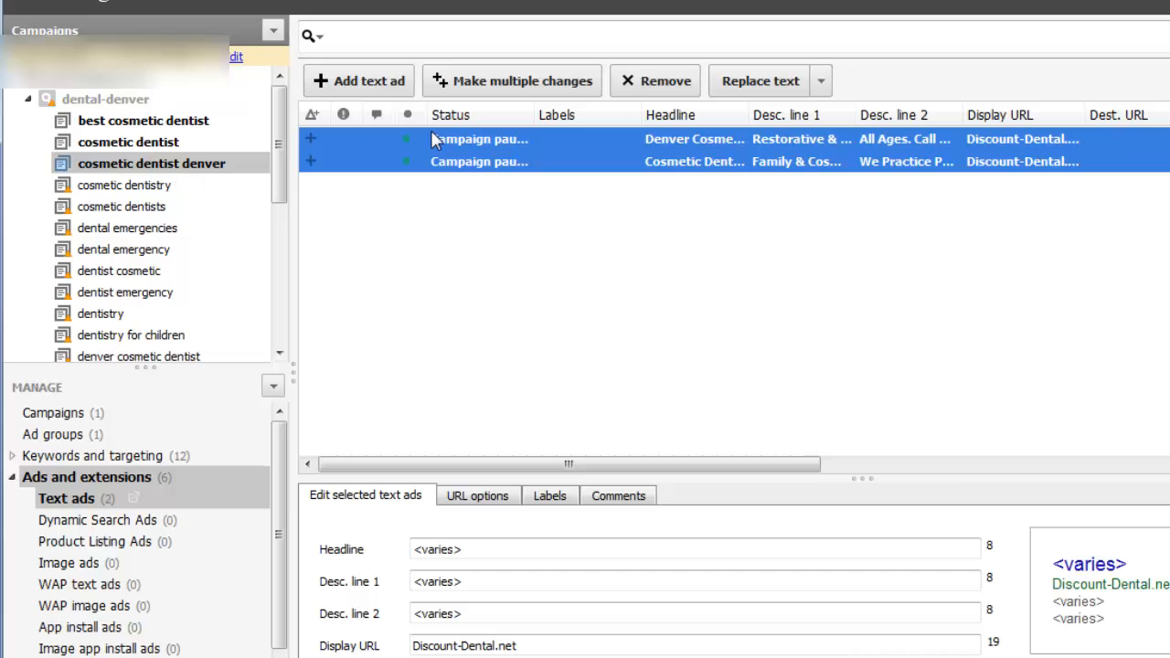
- Change the headline of the Denver Cosmetic Dentist ad in the cosmetic dentist denver ad group to "Cosmetic Dentist Denver"
left_click(510, 141)
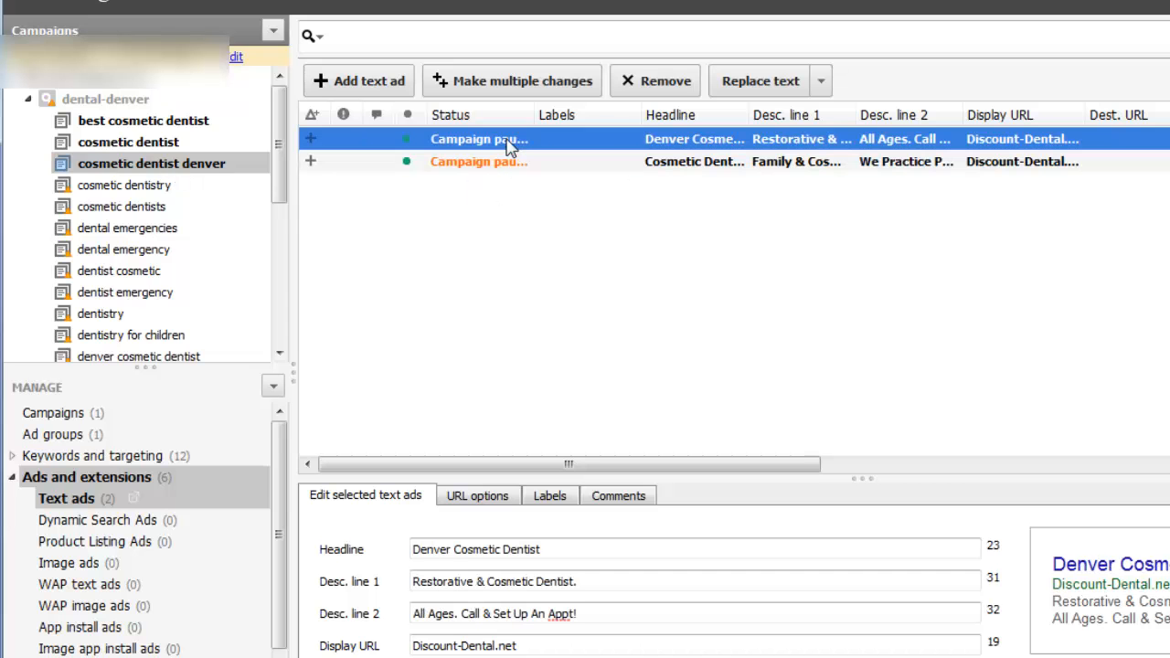
left_click(455, 557)
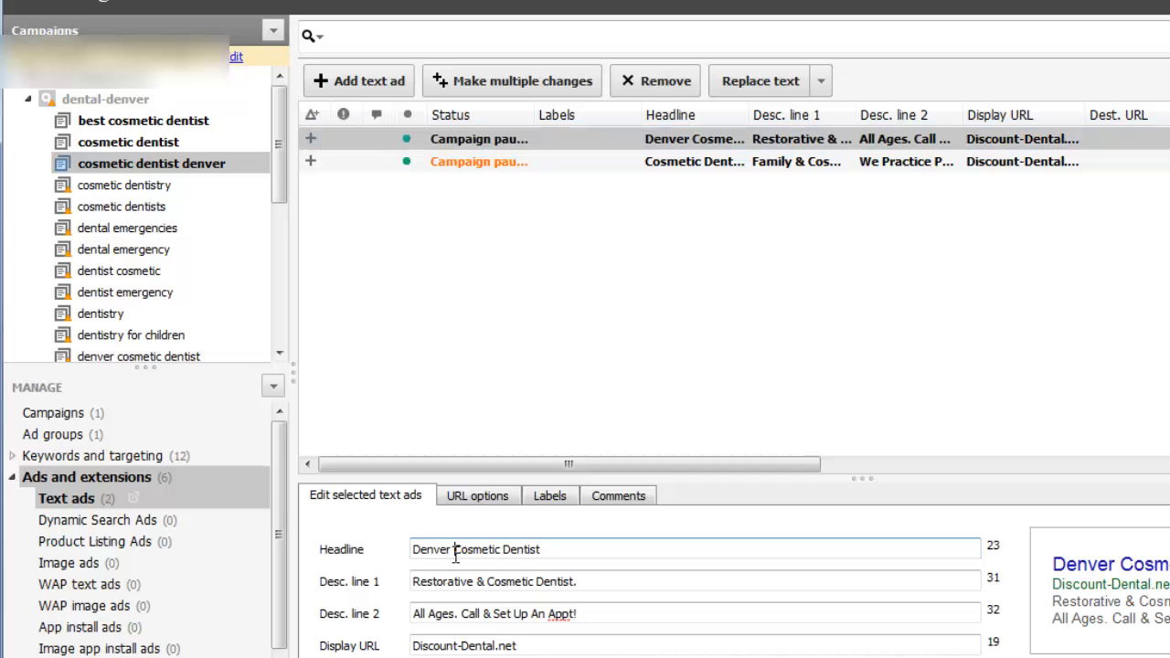
left_click_drag(455, 553, 466, 546)
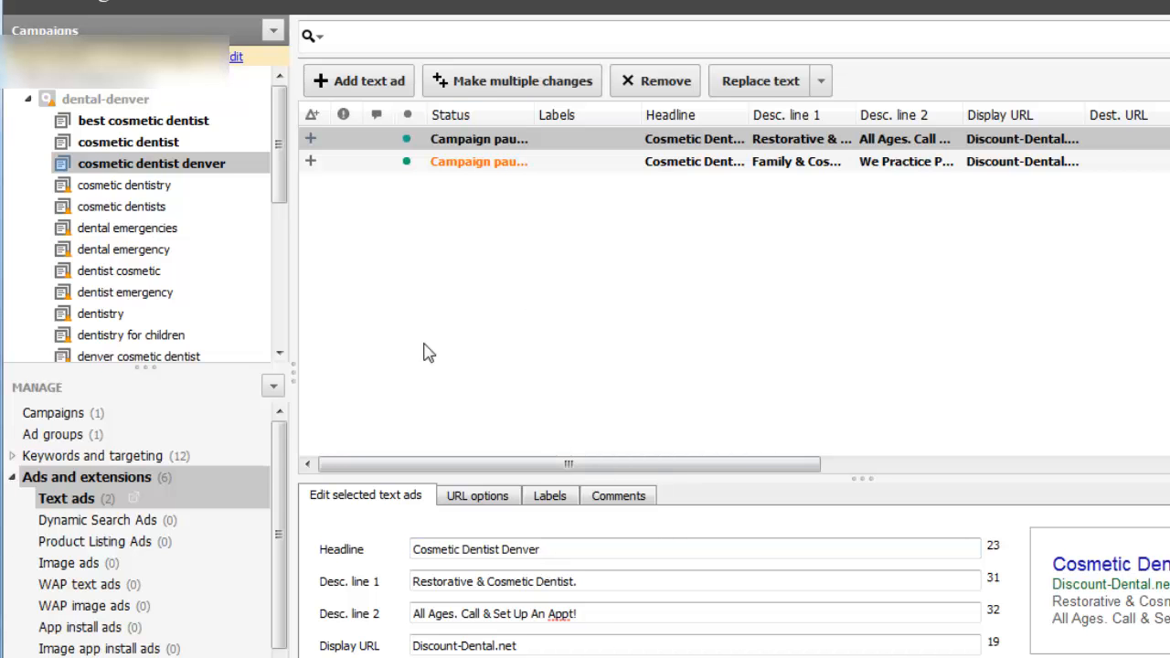
left_click_drag(554, 543, 387, 496)
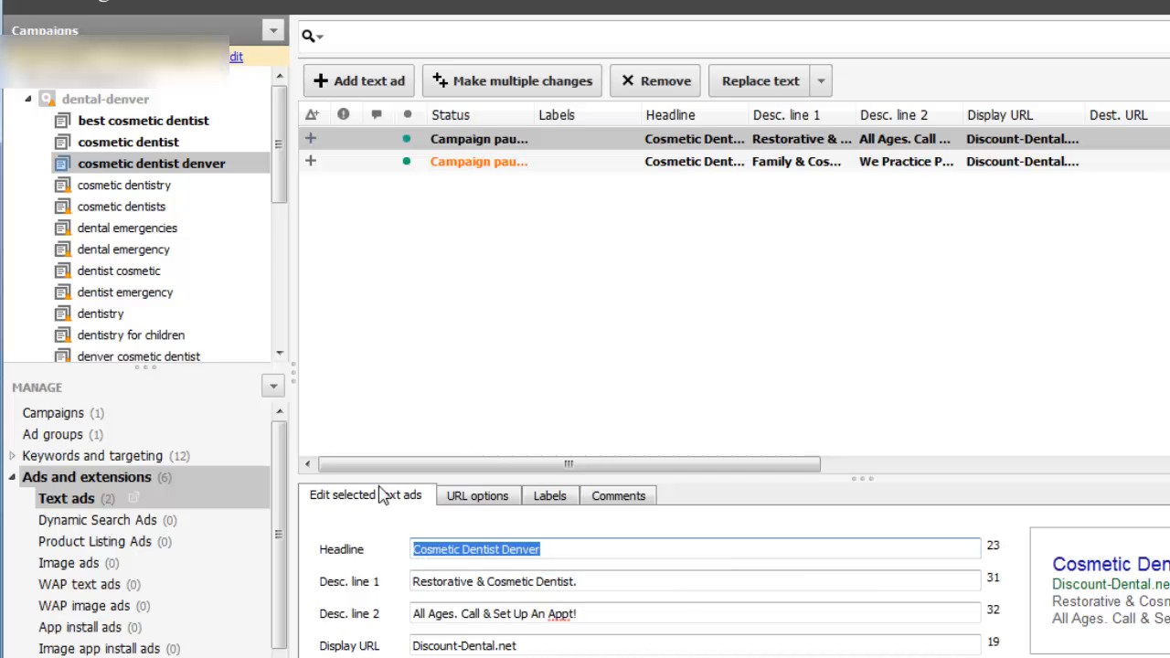
- Paste the two copied text ads into the cosmetic dentistry ad group
left_click(131, 186)
right_click(432, 260)
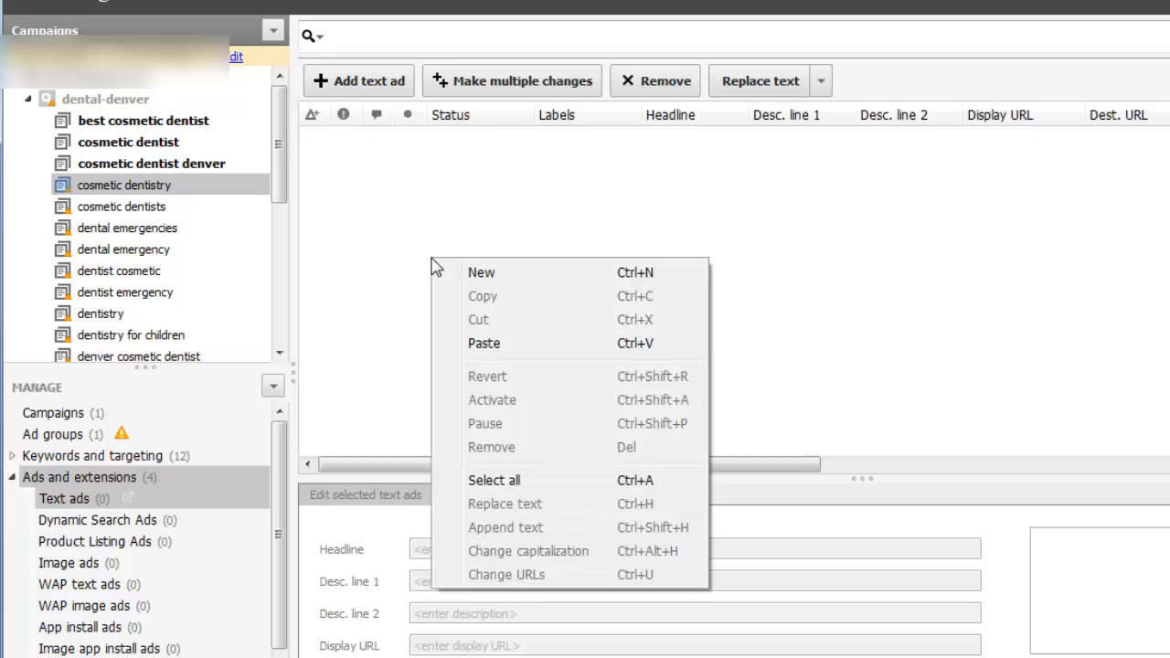
left_click(543, 345)
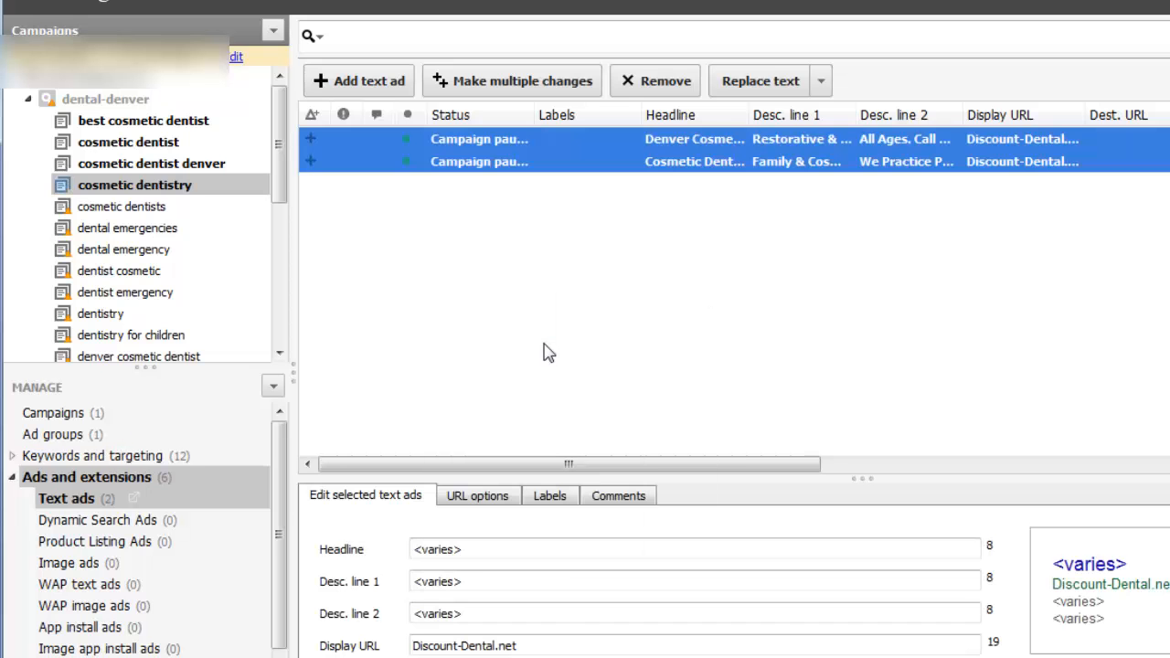
- Change the cosmetic dentistry group's Denver Cosmetic Dentist ad to headline "Cosmetic Dentistry" and first description line "Restorative & Cosmetic Dentistry."
left_click(503, 139)
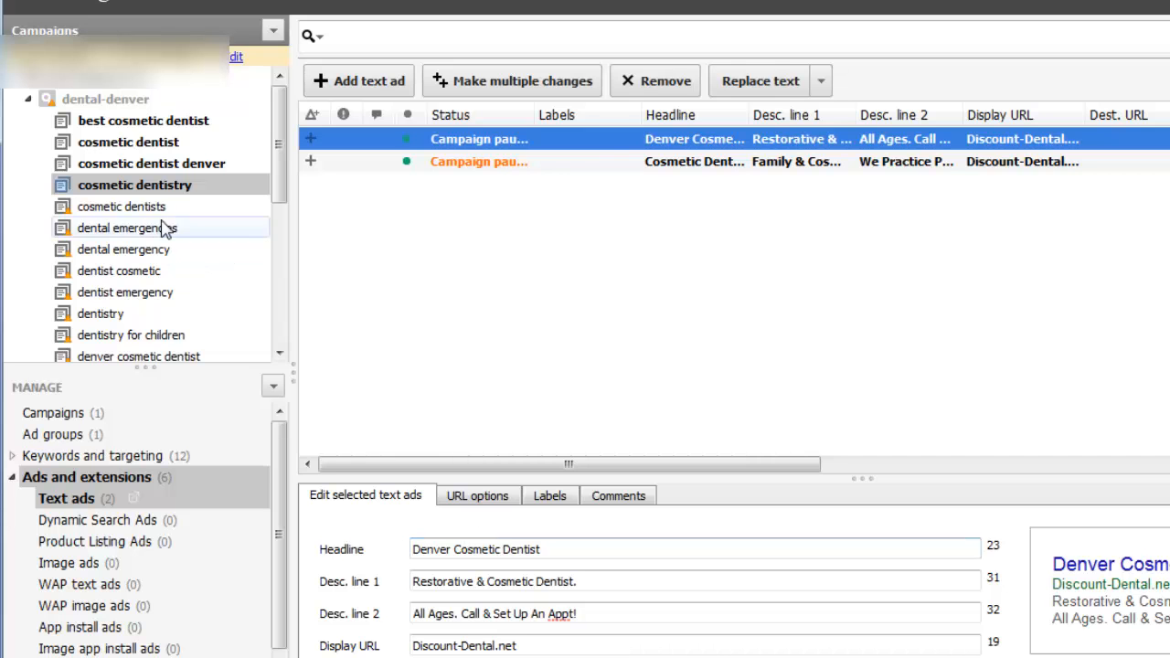
left_click_drag(453, 549, 314, 554)
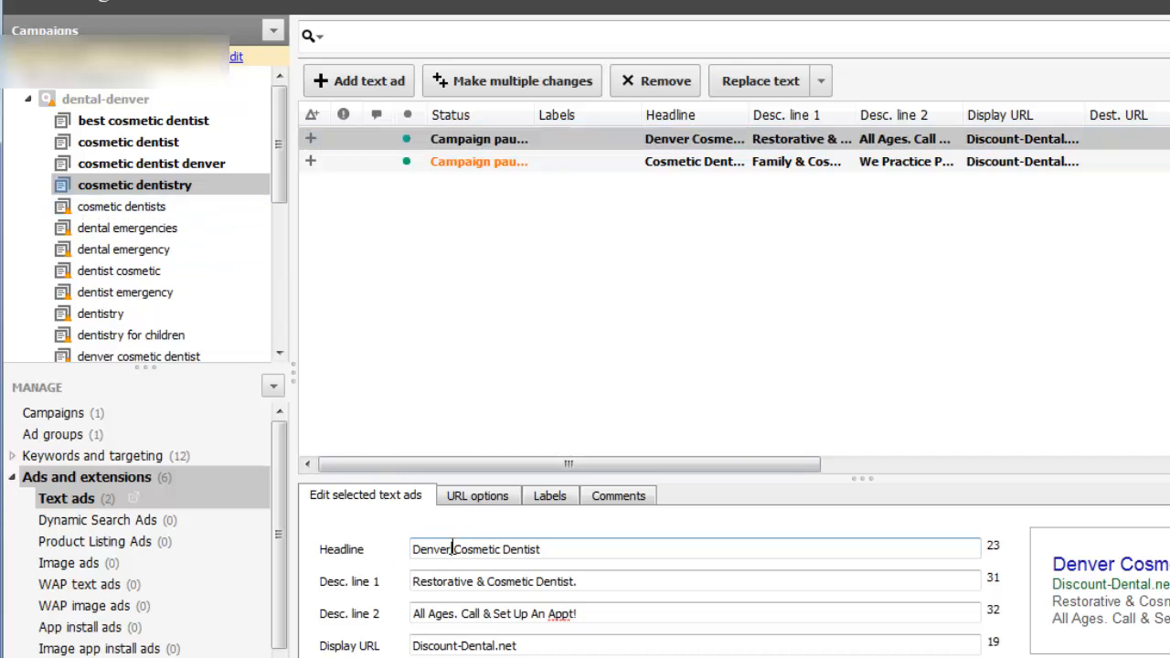
key("Delete")
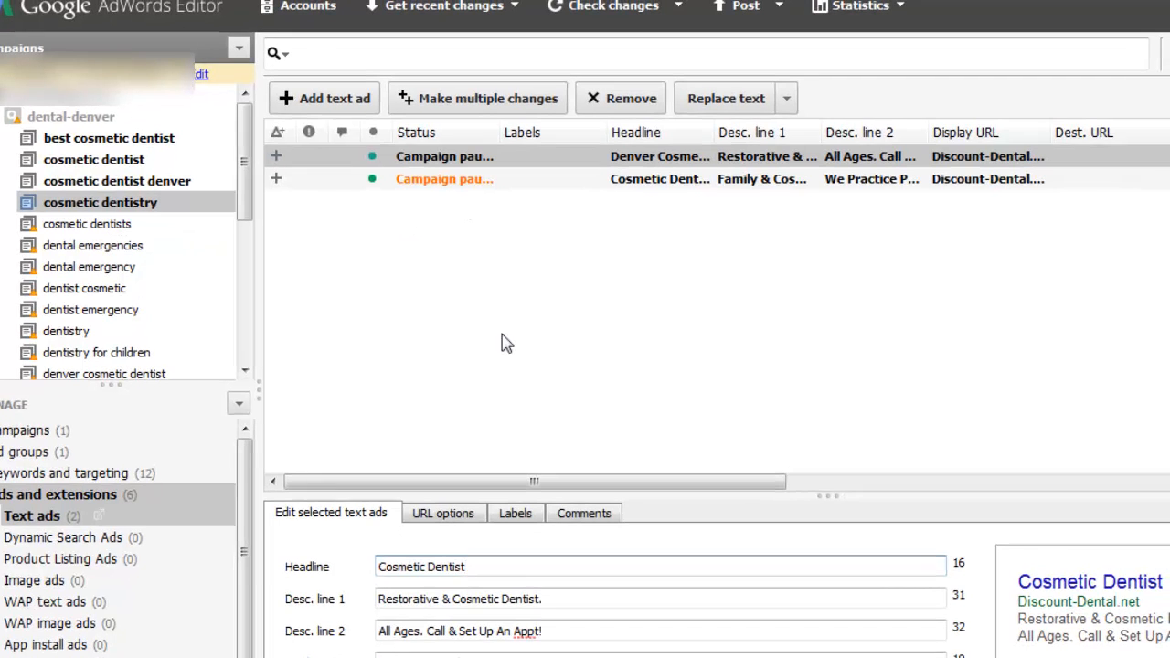
- Review the text ads of the first four ad groups together, and check cosmetic dentistry, best cosmetic dentist and cosmetic dentist individually
left_click(108, 138, "shift")
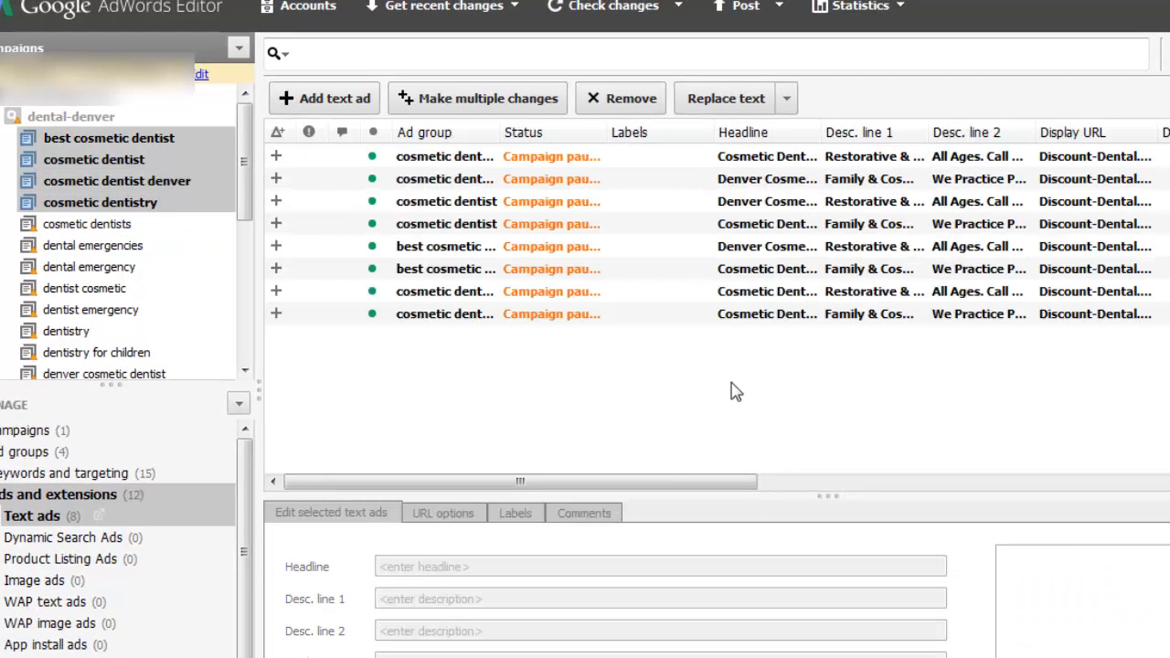
left_click(191, 203)
scroll(187, 206, "down", 2)
scroll(185, 210, "up", 2)
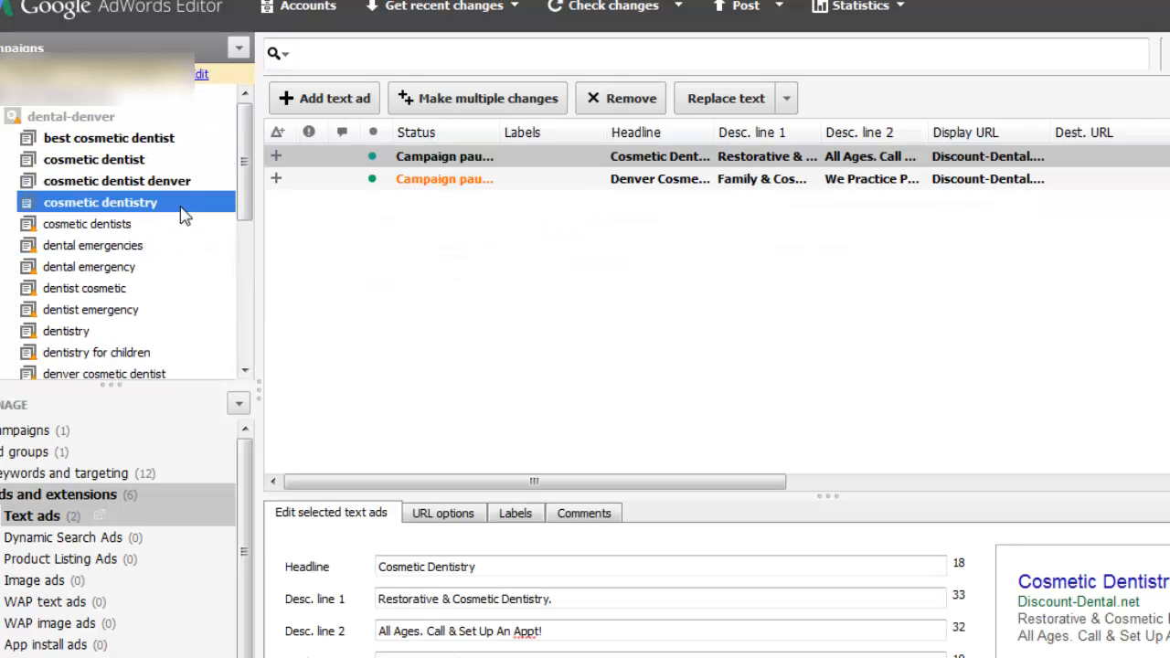
left_click(165, 142)
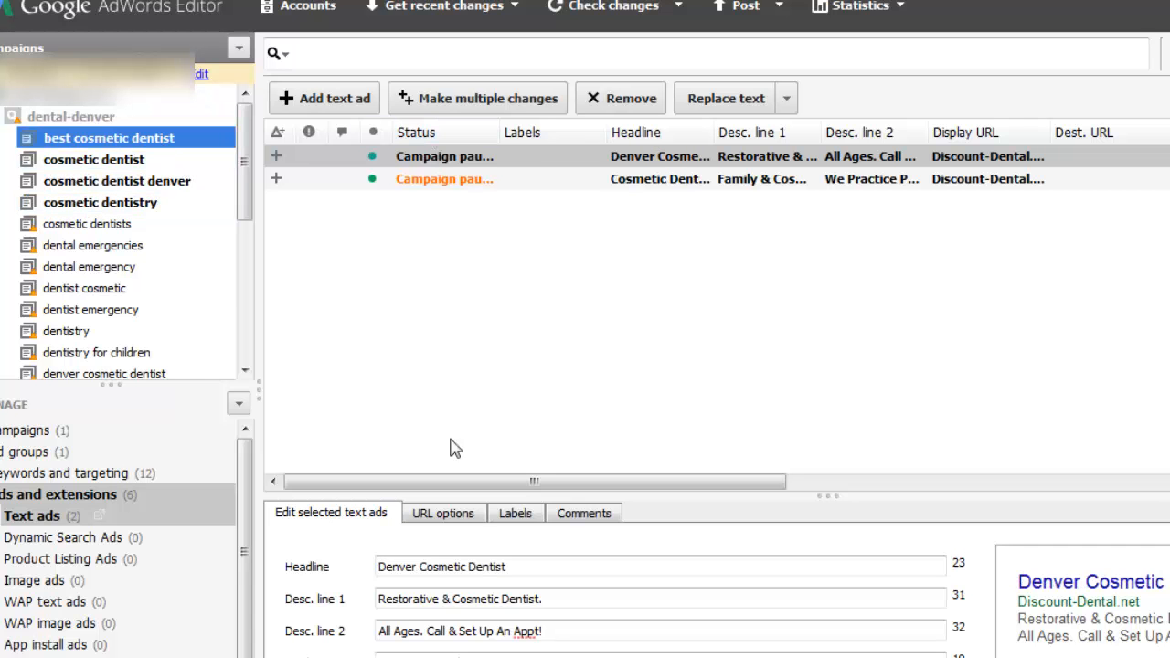
left_click(175, 169)
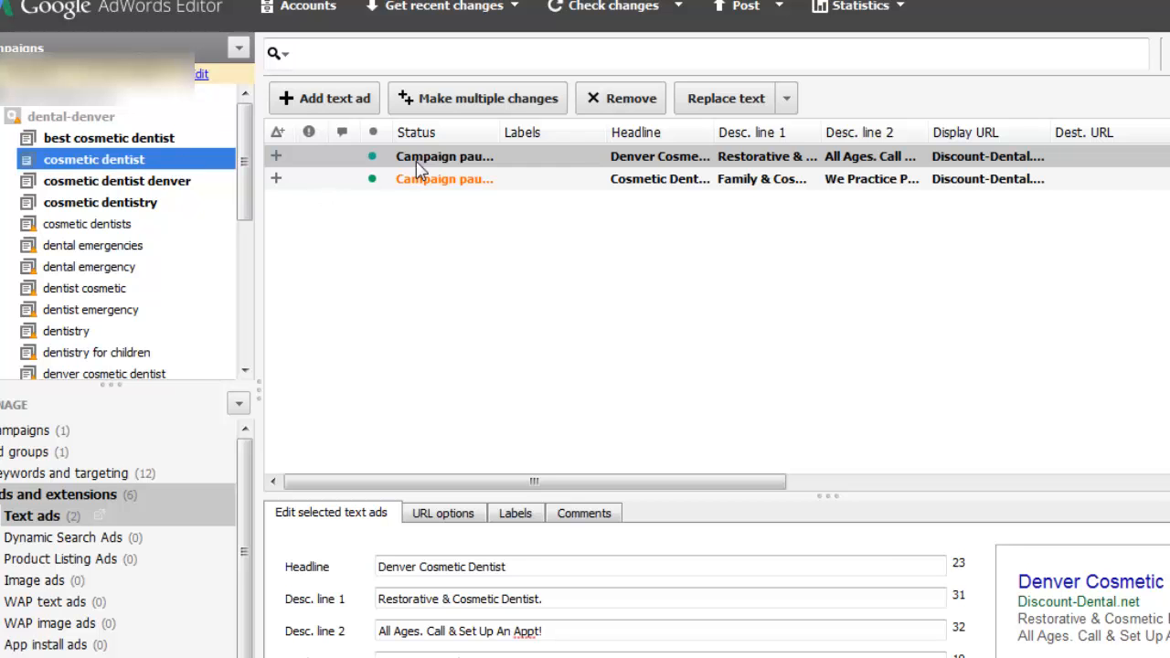